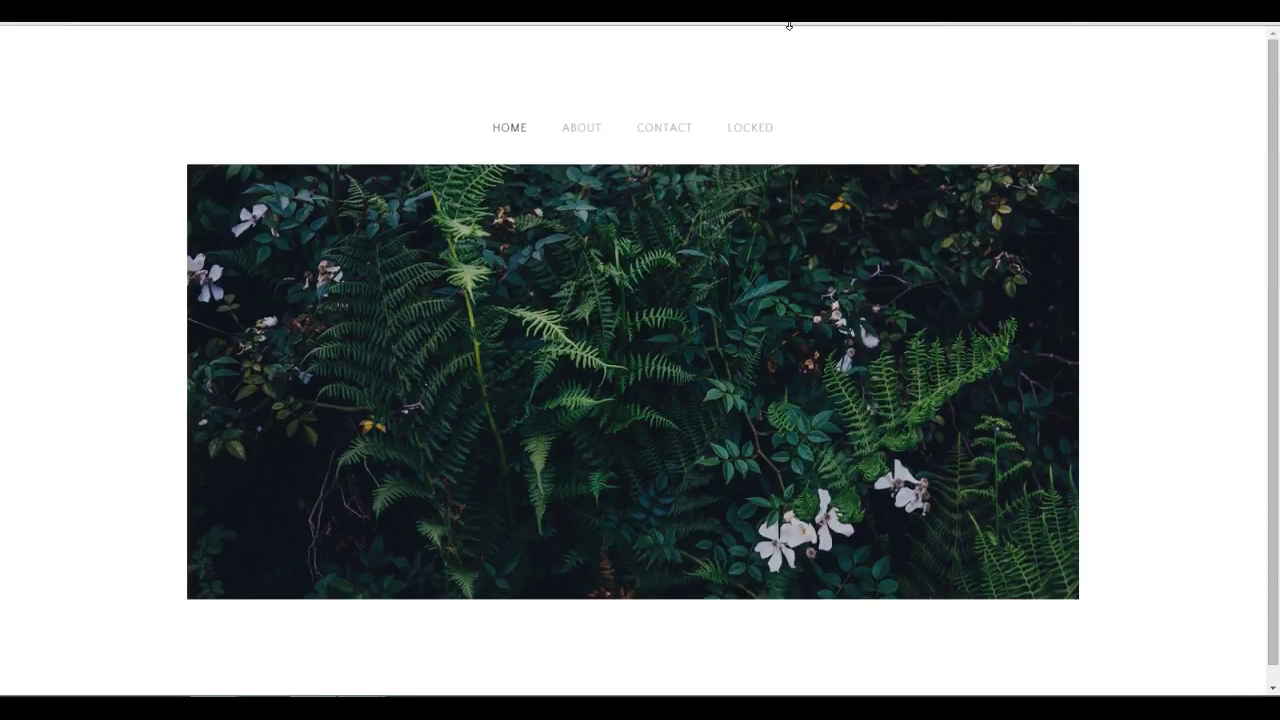
key("F11")
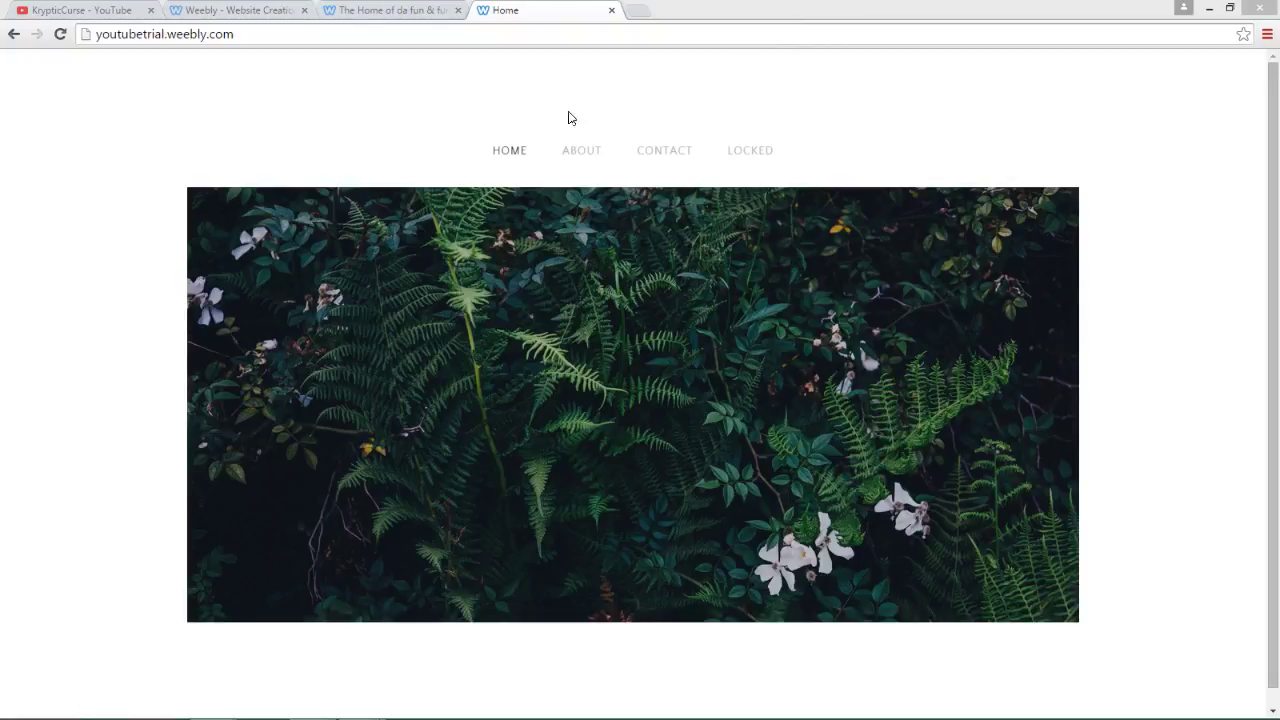
Step: Go full screen, switch to the FIFA 16 site and translate its page into Danish
left_click(422, 11)
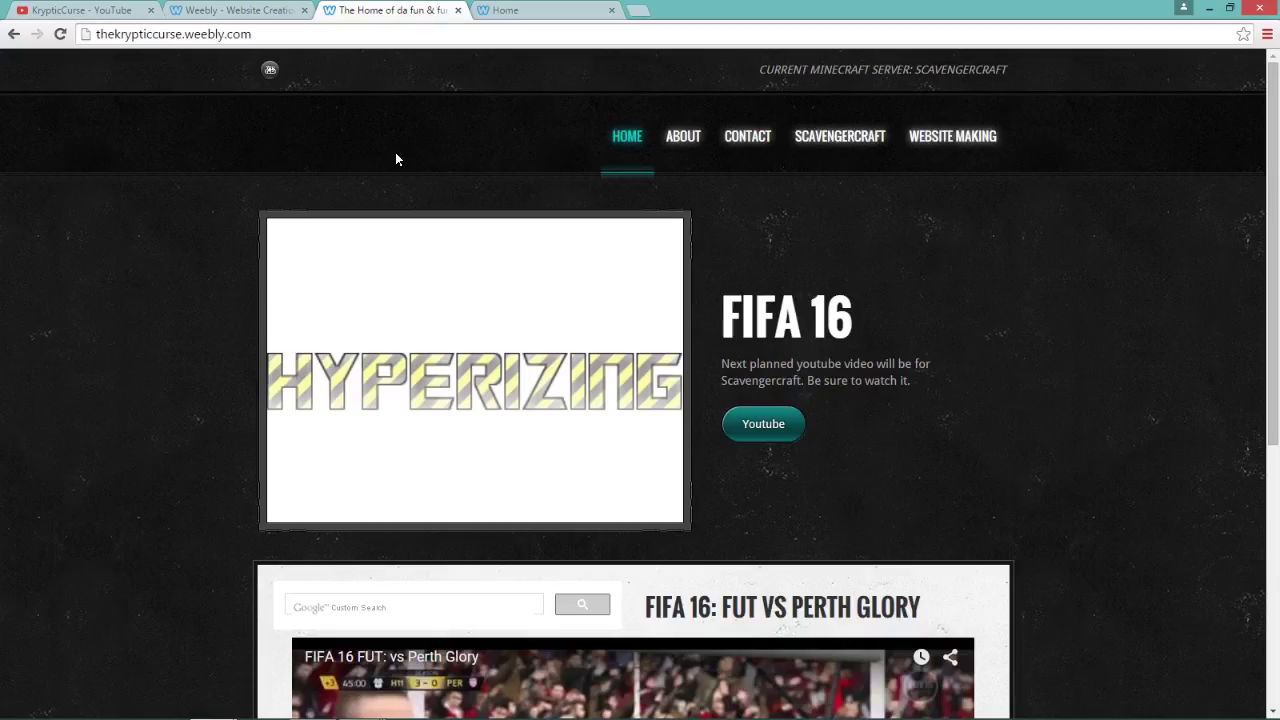
scroll(398, 157, "down", 5)
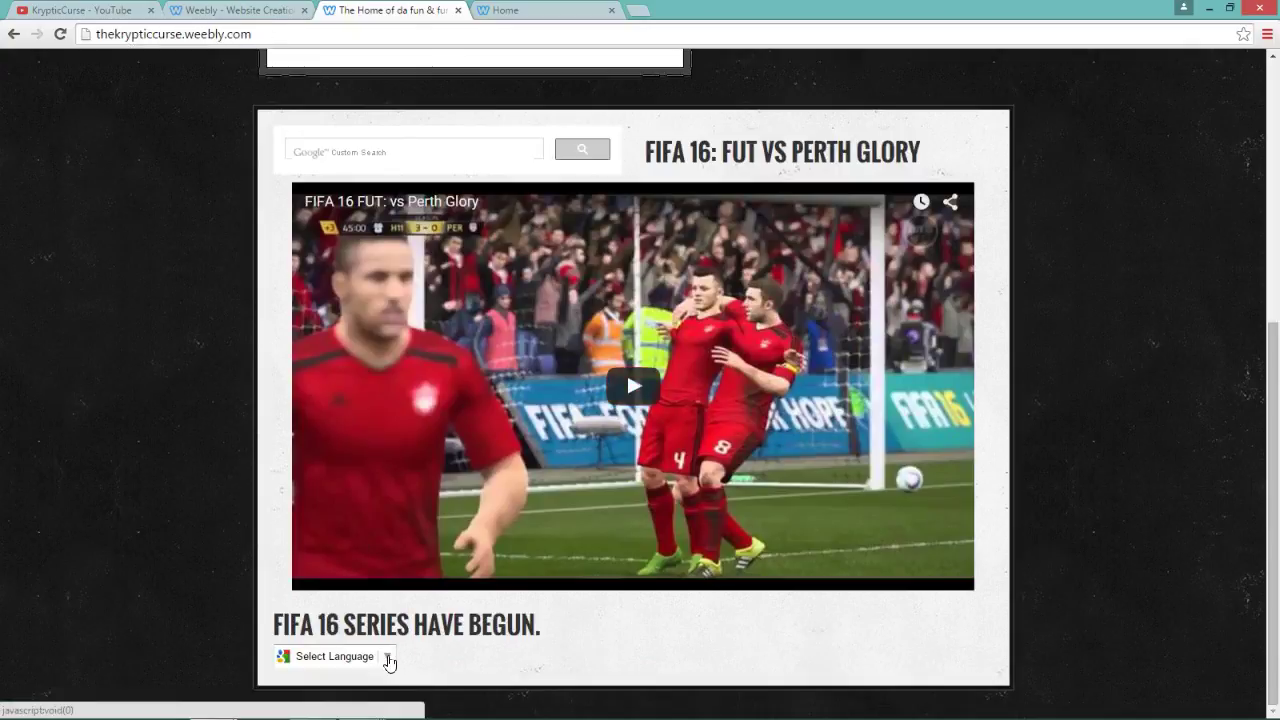
left_click(385, 658)
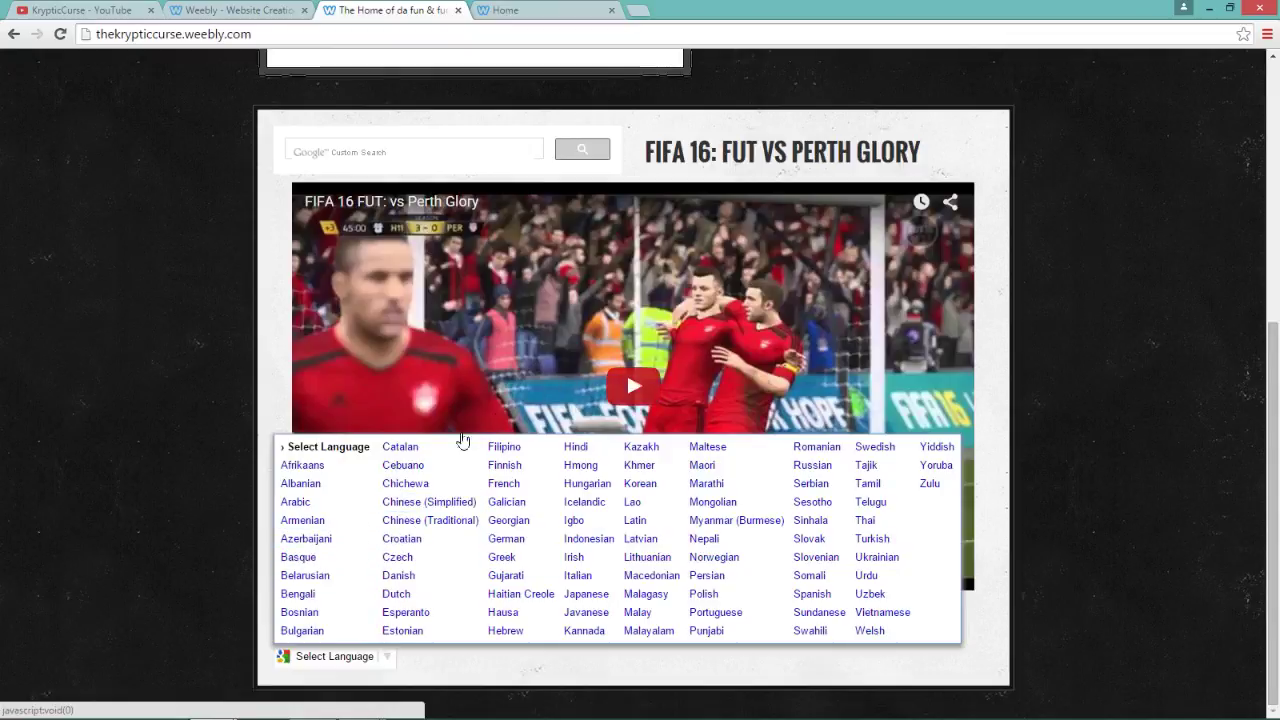
left_click(450, 576)
Step: Restore the FIFA 16 page to its original English and review the paragraph text
scroll(610, 465, "up", 5)
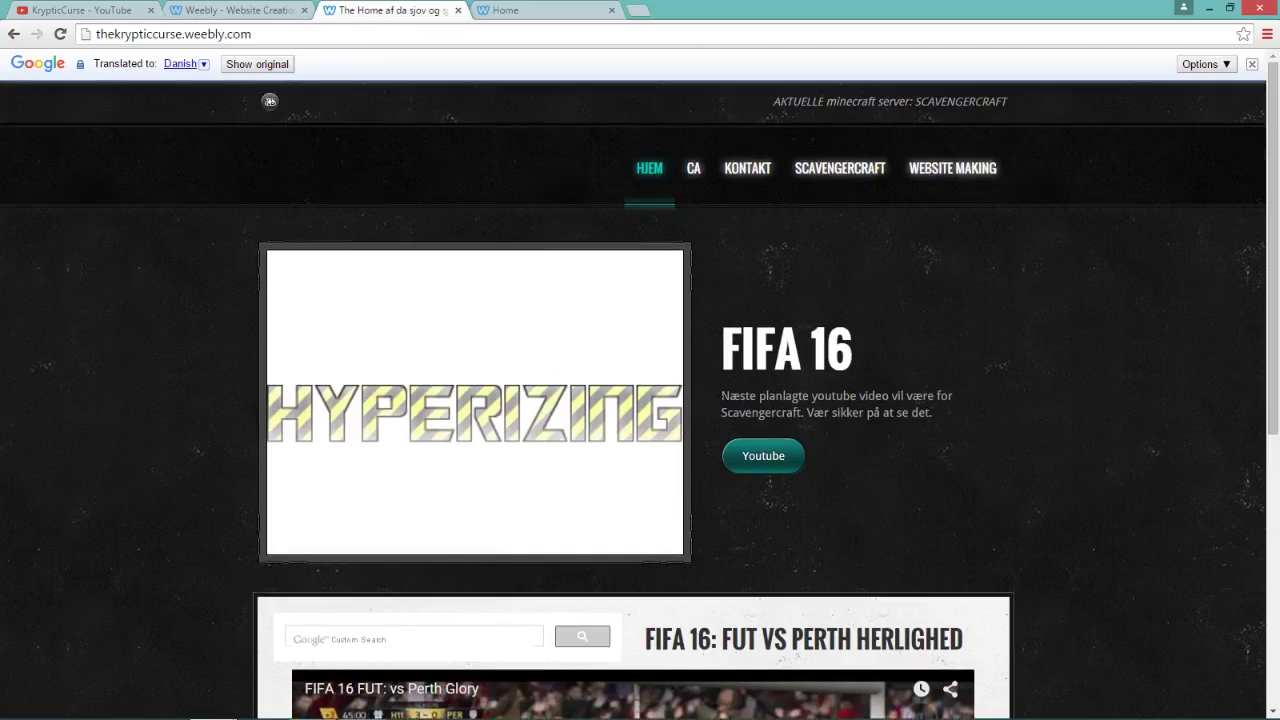
left_click_drag(721, 395, 932, 413)
scroll(926, 427, "down", 2)
scroll(926, 427, "up", 2)
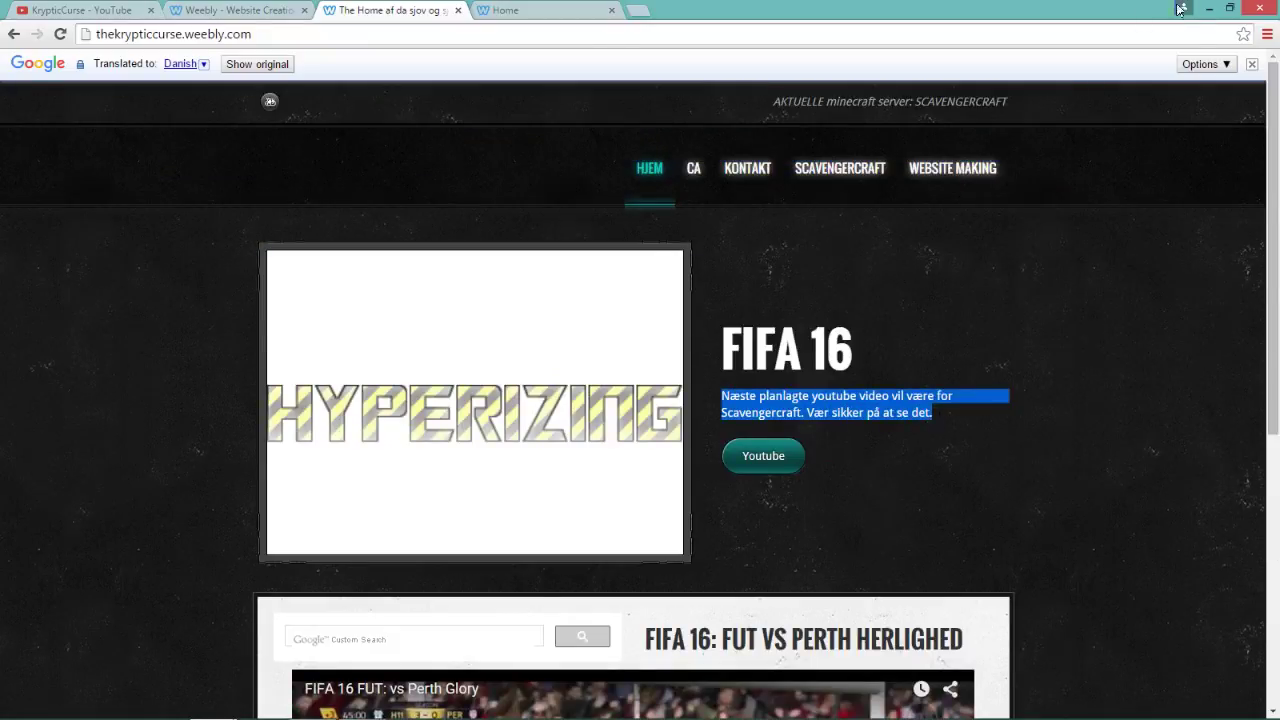
left_click(1251, 64)
left_click_drag(731, 364, 969, 382)
left_click(969, 382)
scroll(969, 382, "down", 4)
scroll(833, 390, "up", 4)
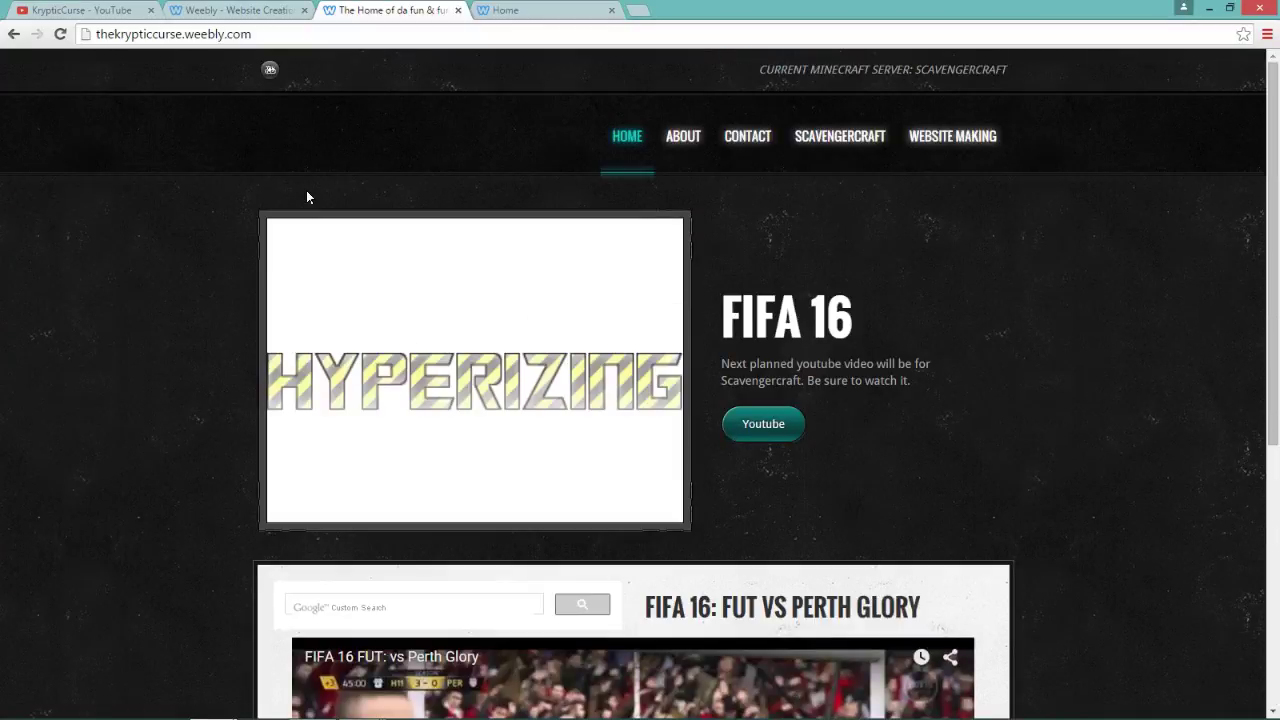
scroll(286, 275, "down", 5)
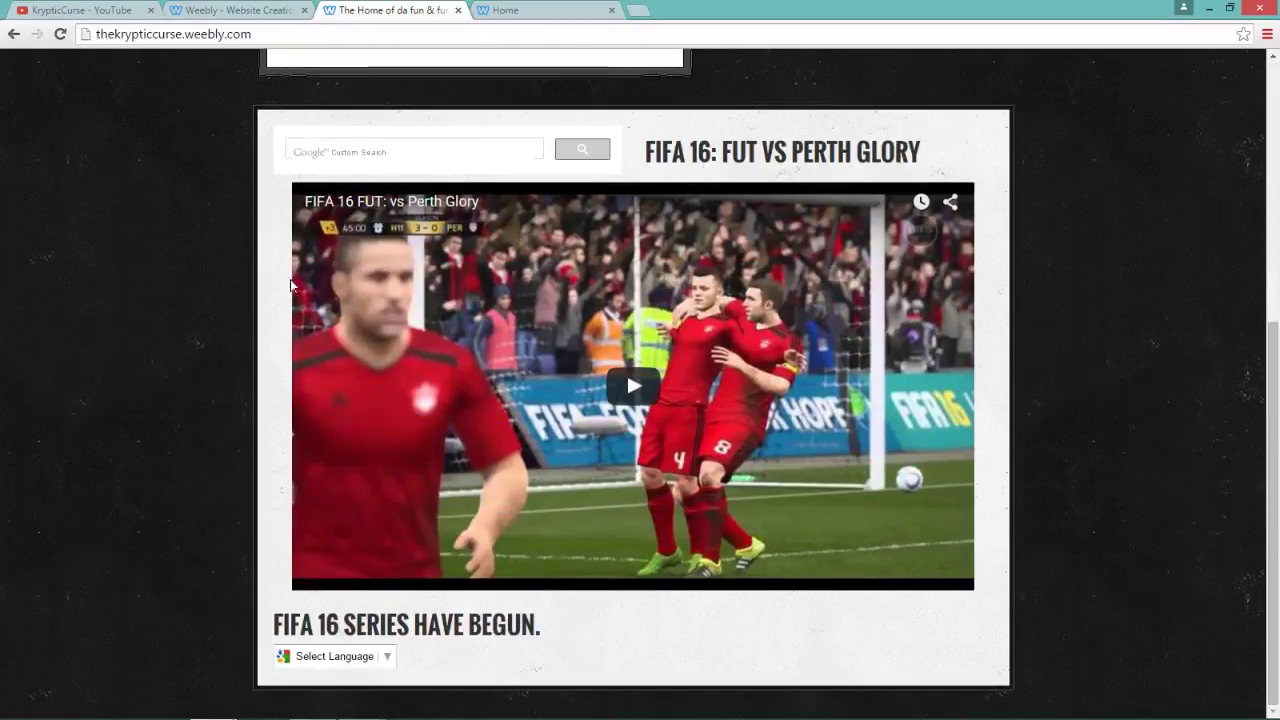
scroll(290, 279, "up", 5)
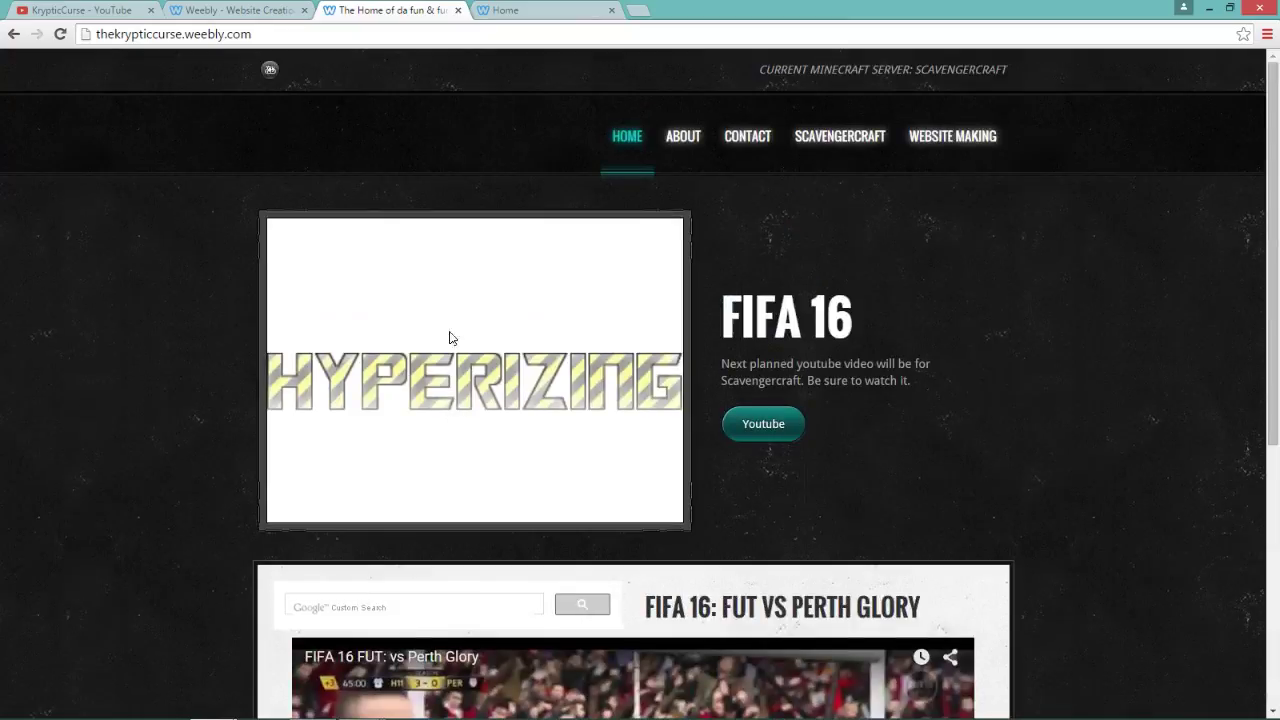
Step: Open the Weebly editor for the fern-banner My Site and look over its placeholder content
left_click(597, 8)
scroll(851, 379, "down", 1)
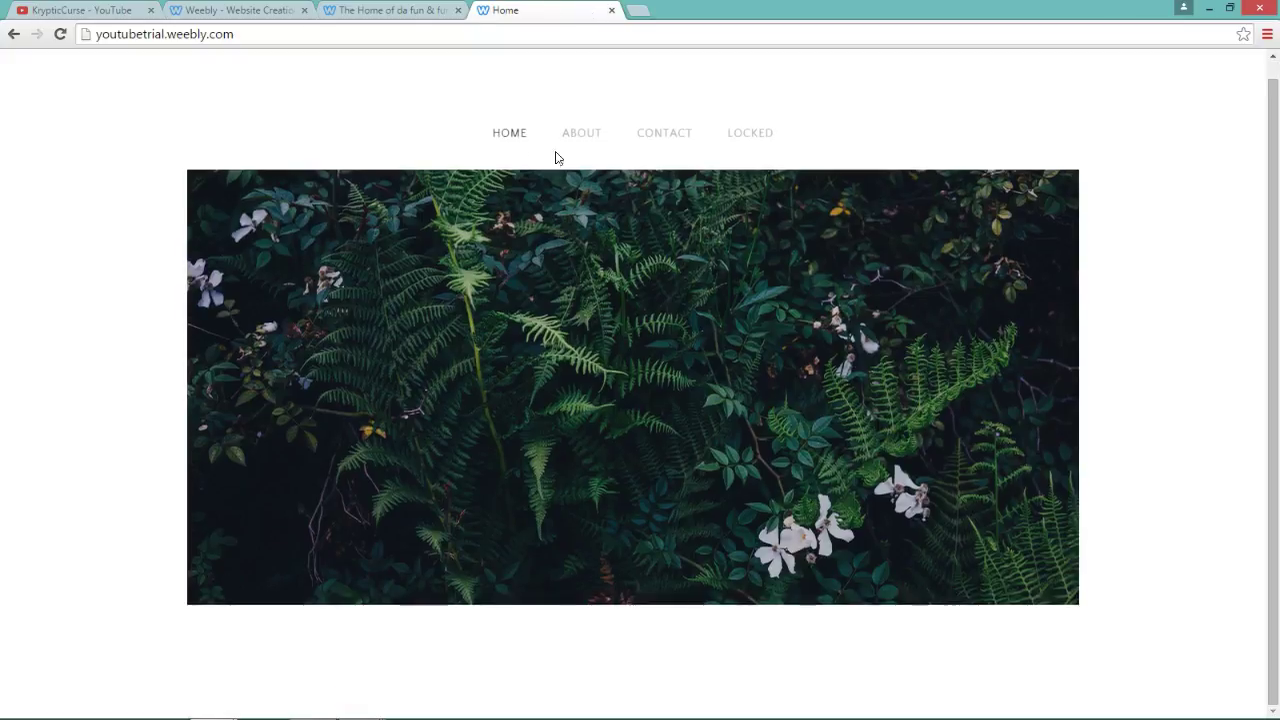
left_click(231, 8)
scroll(566, 316, "down", 3)
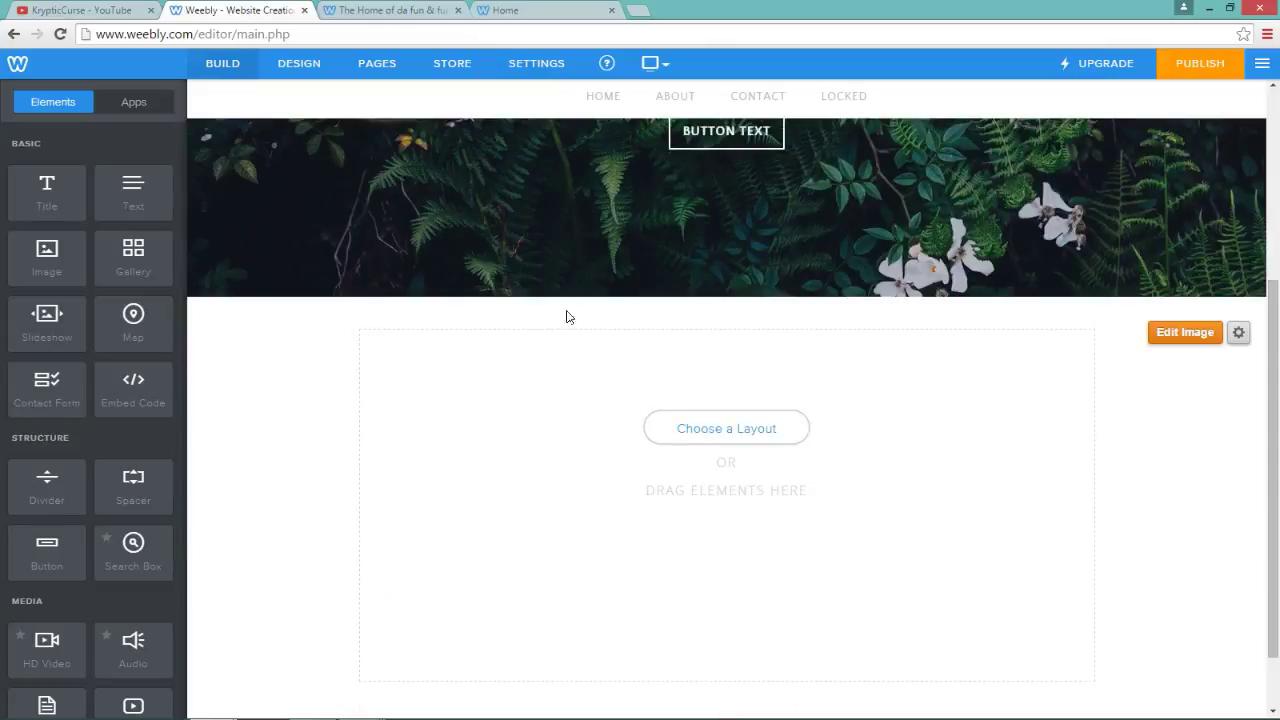
scroll(95, 400, "down", 3)
scroll(247, 316, "up", 4)
scroll(150, 316, "up", 3)
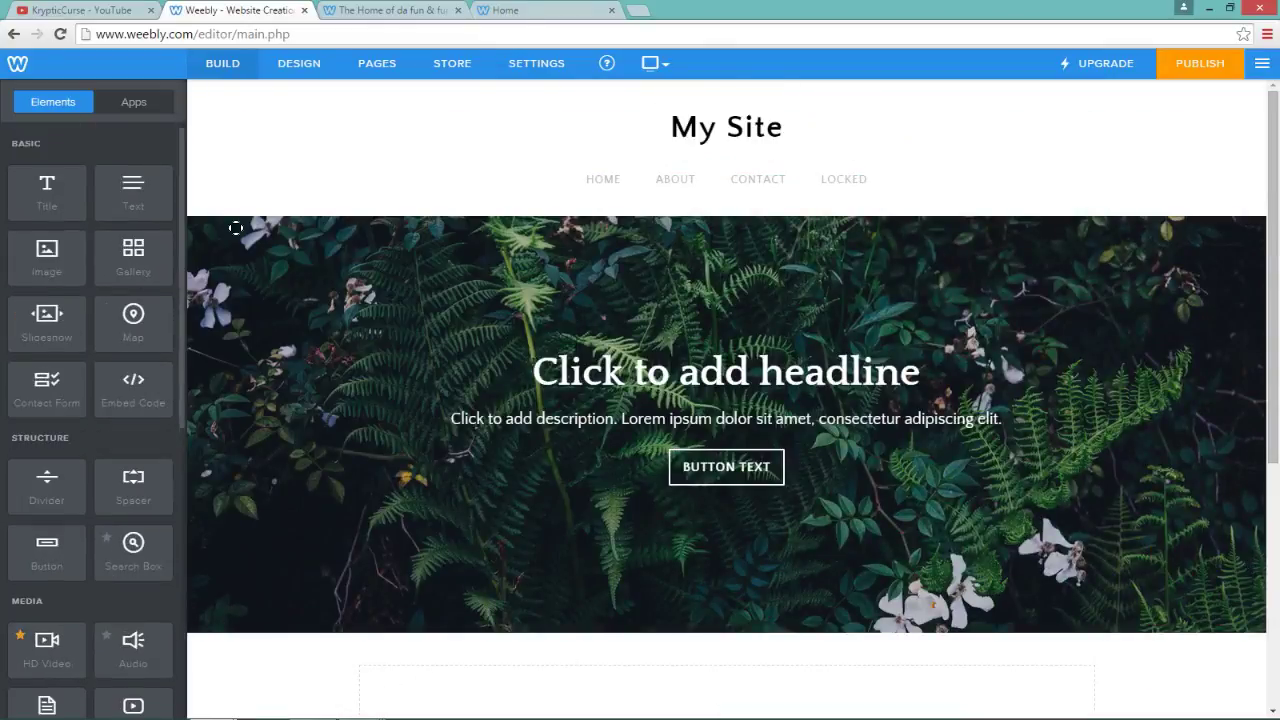
Step: Search Google for 'translate html code for website' and open the Website Translator result
left_click(131, 8)
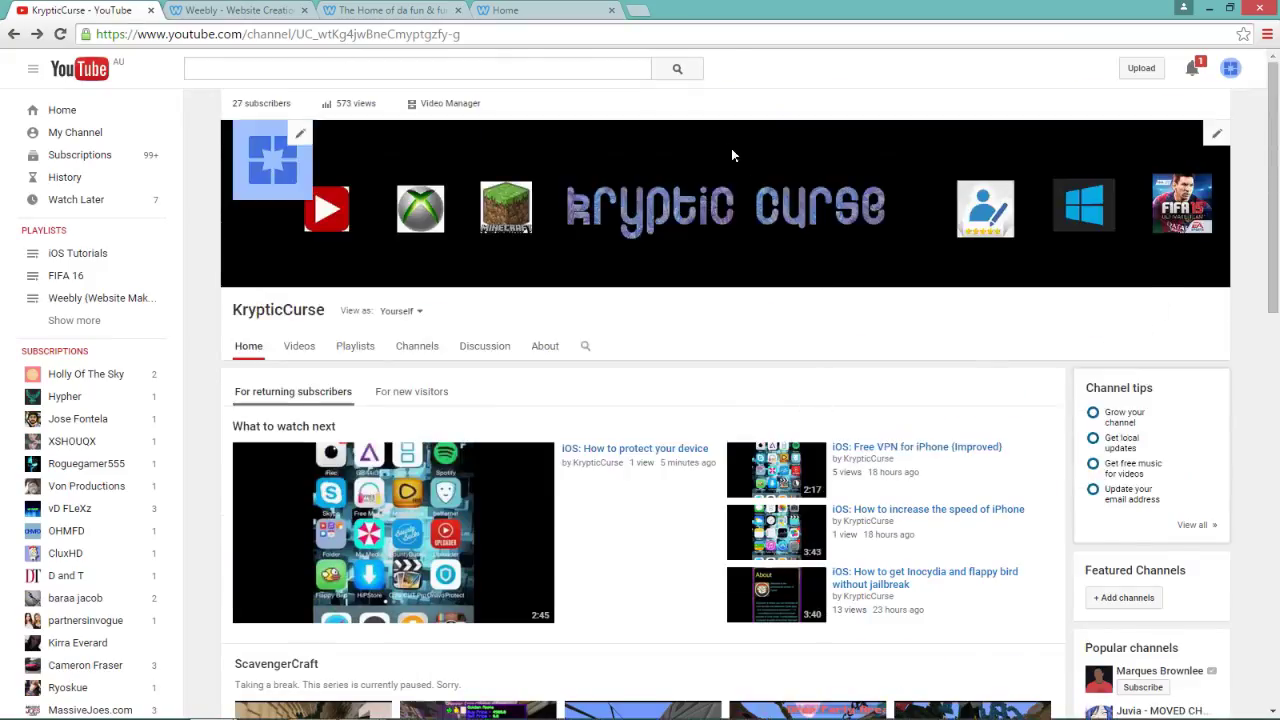
left_click(642, 14)
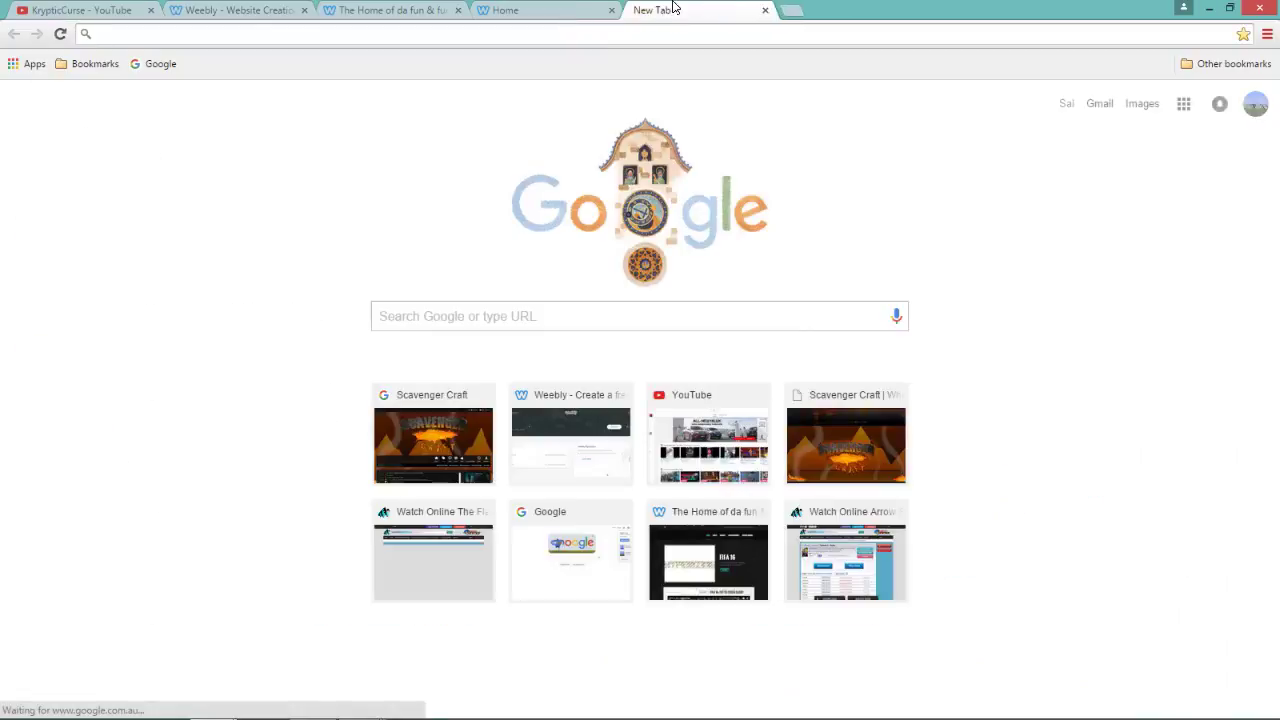
type("google")
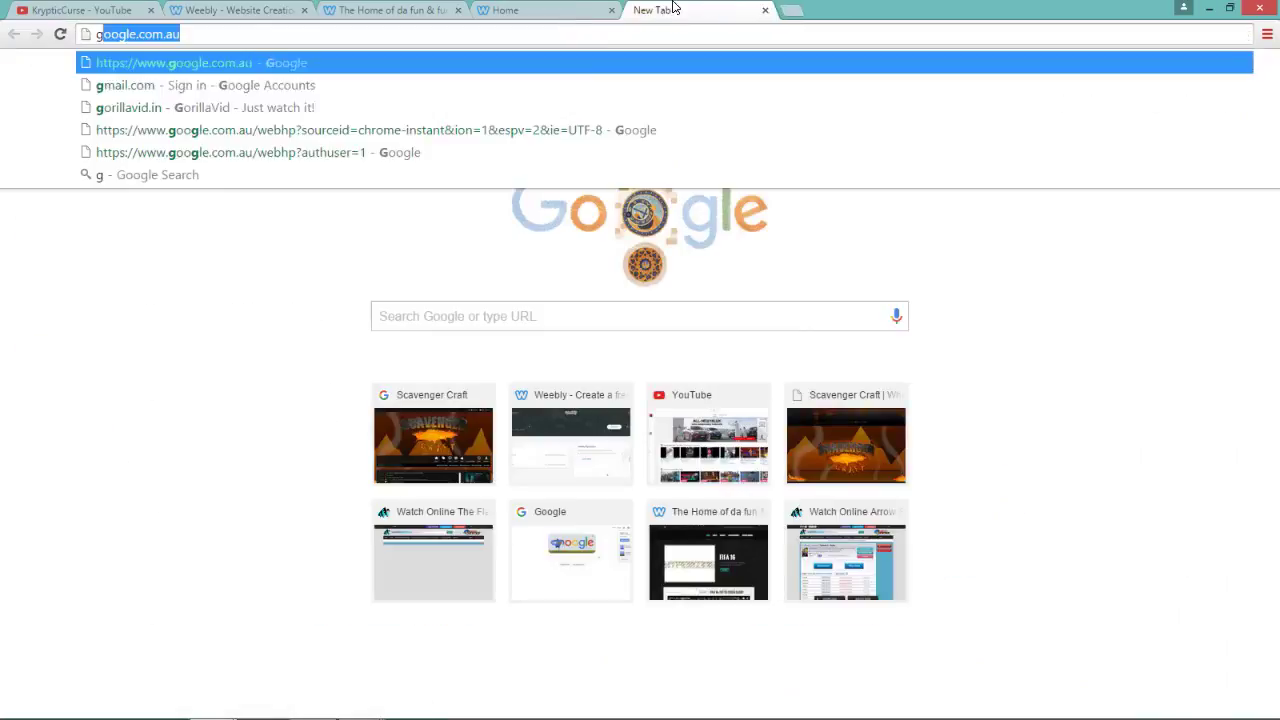
key("Tab")
type("transte")
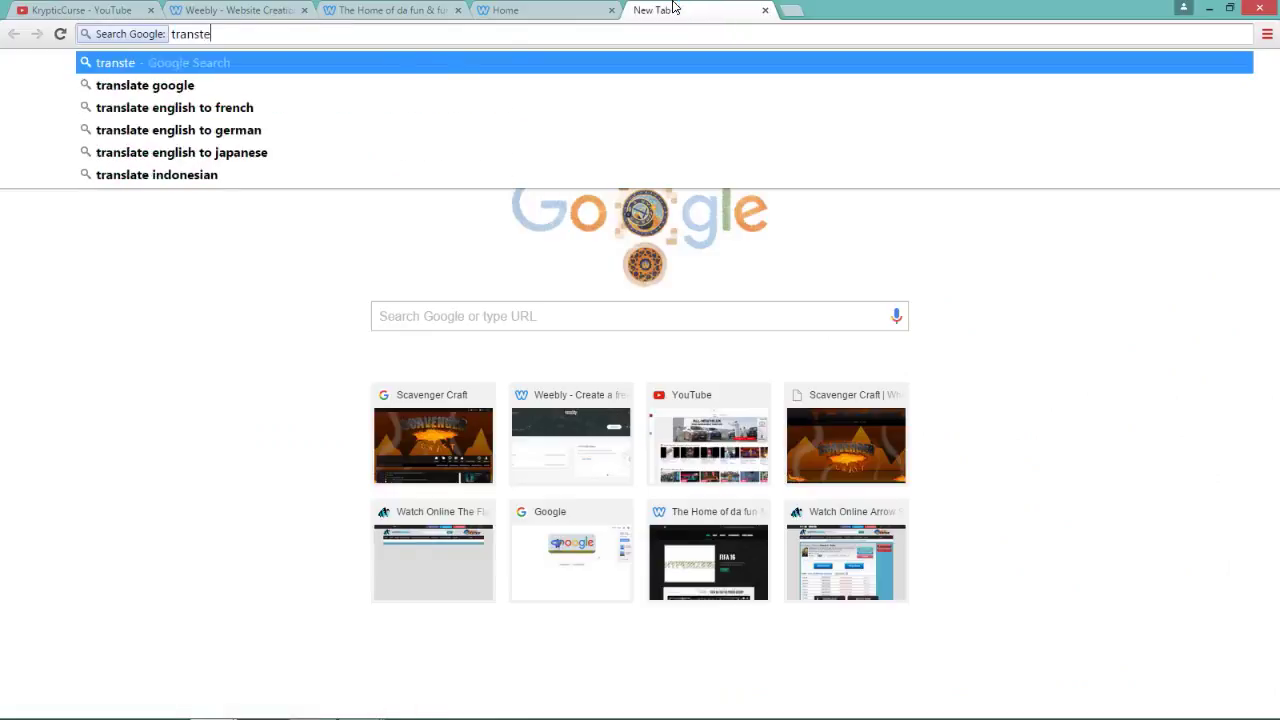
key("BackSpace")
key("BackSpace")
type("late html co")
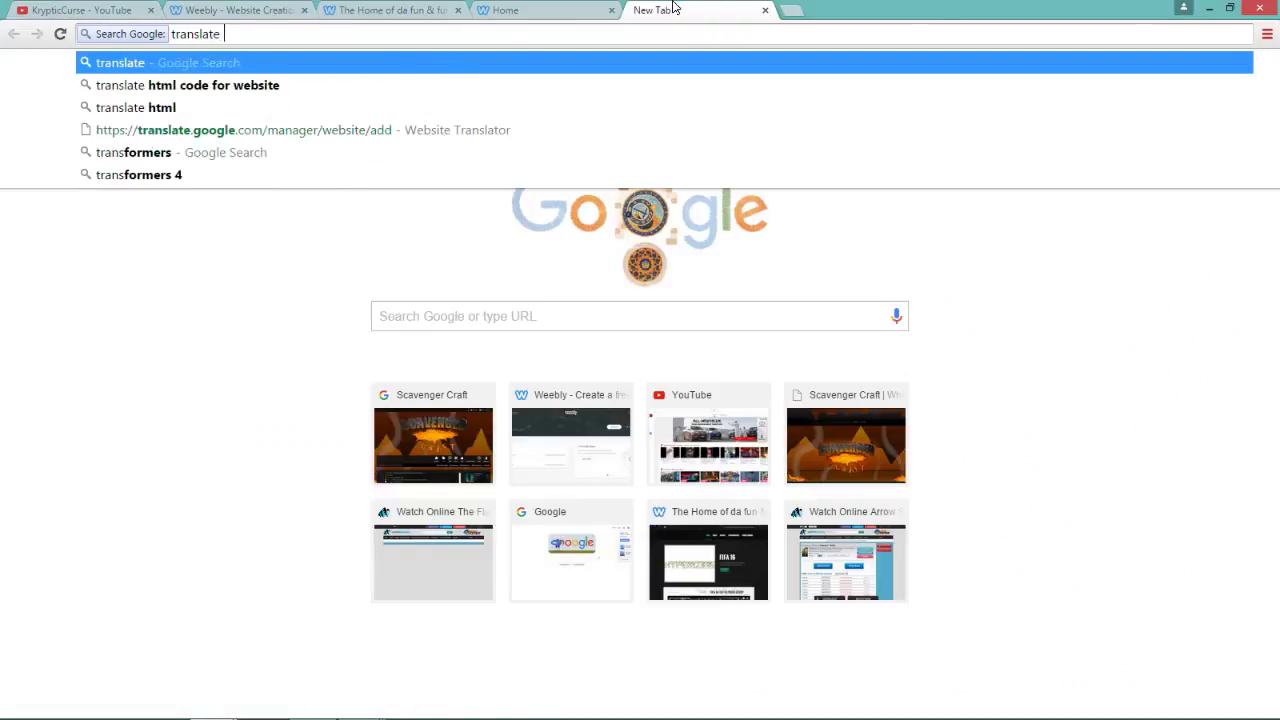
type("de for webs")
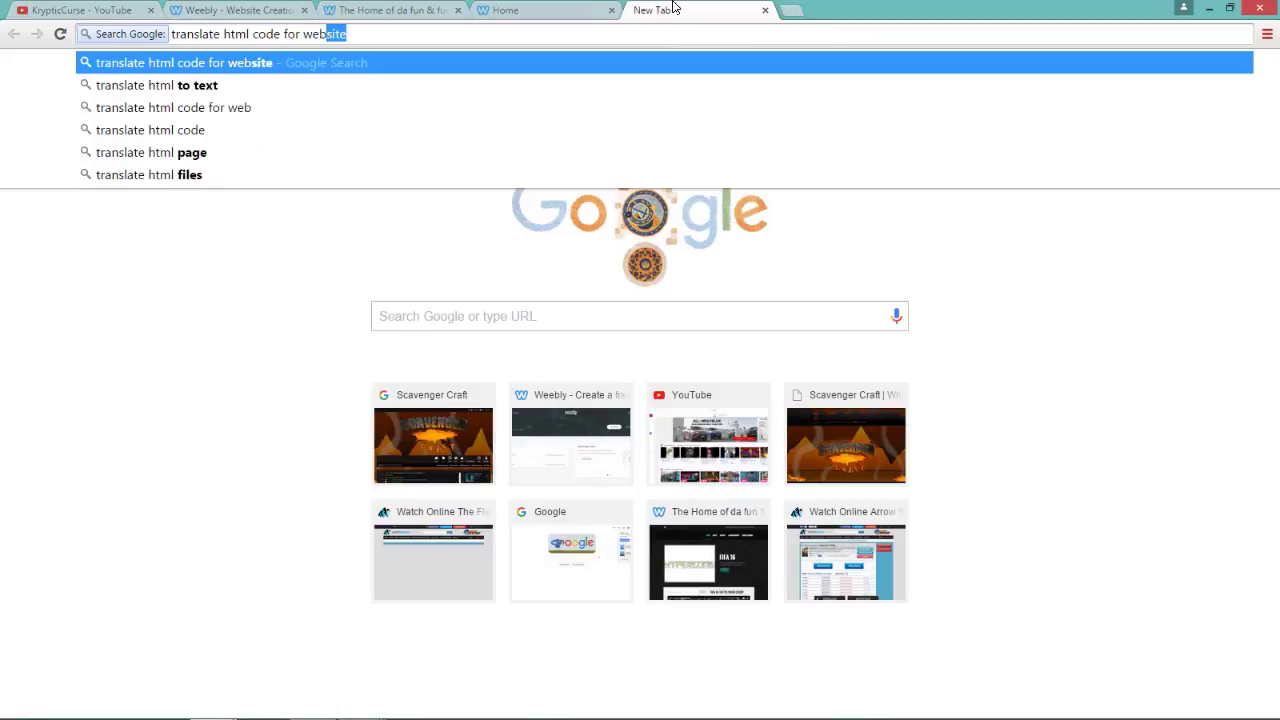
key("Return")
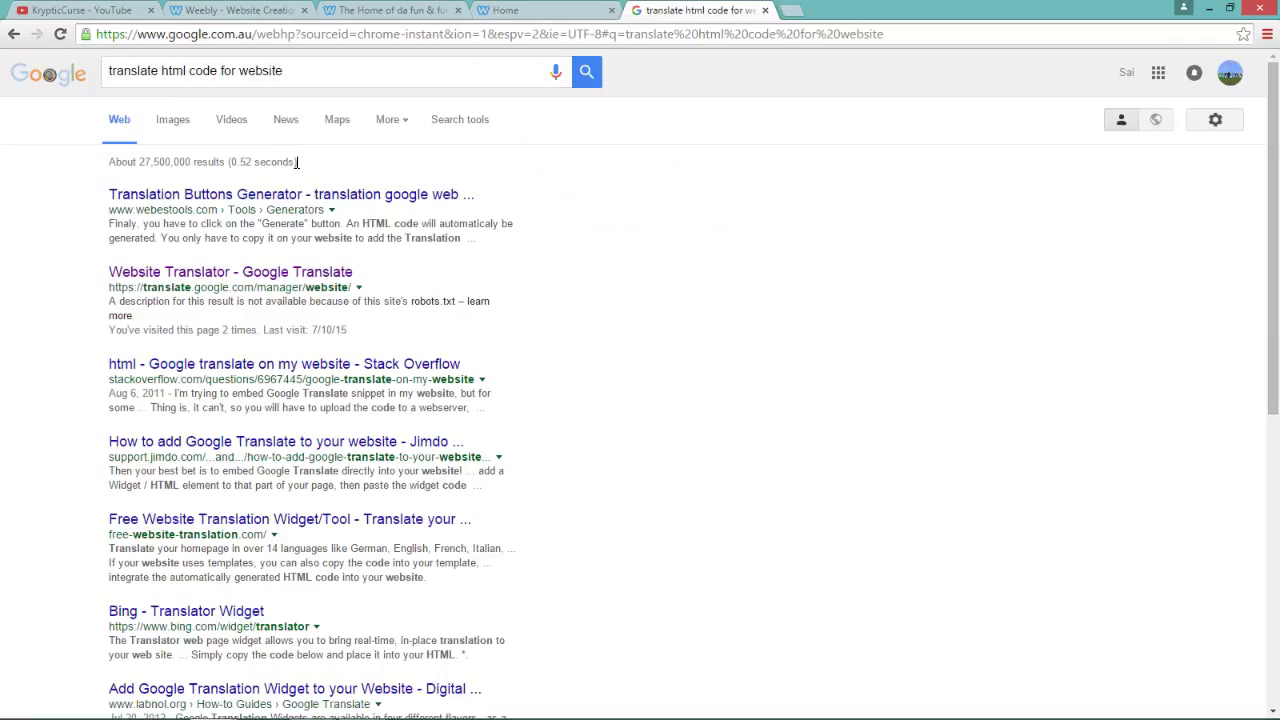
left_click_drag(99, 288, 365, 296)
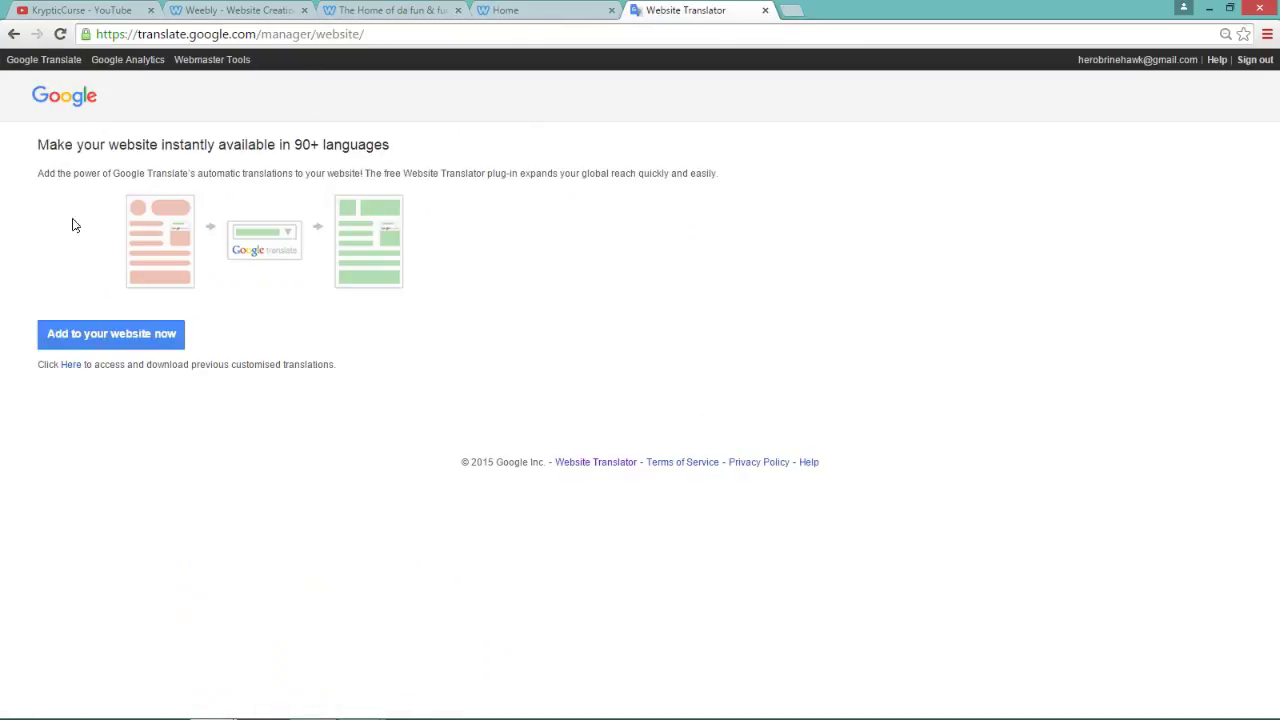
left_click(138, 338)
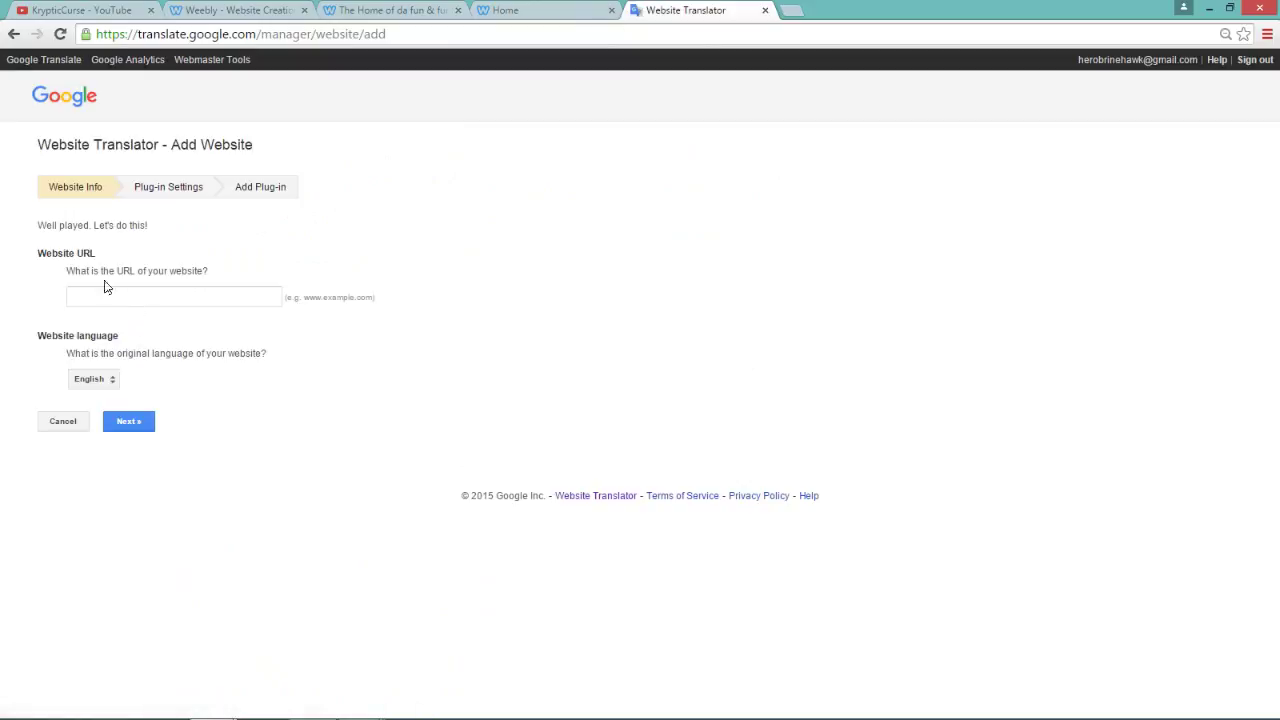
left_click_drag(60, 271, 249, 259)
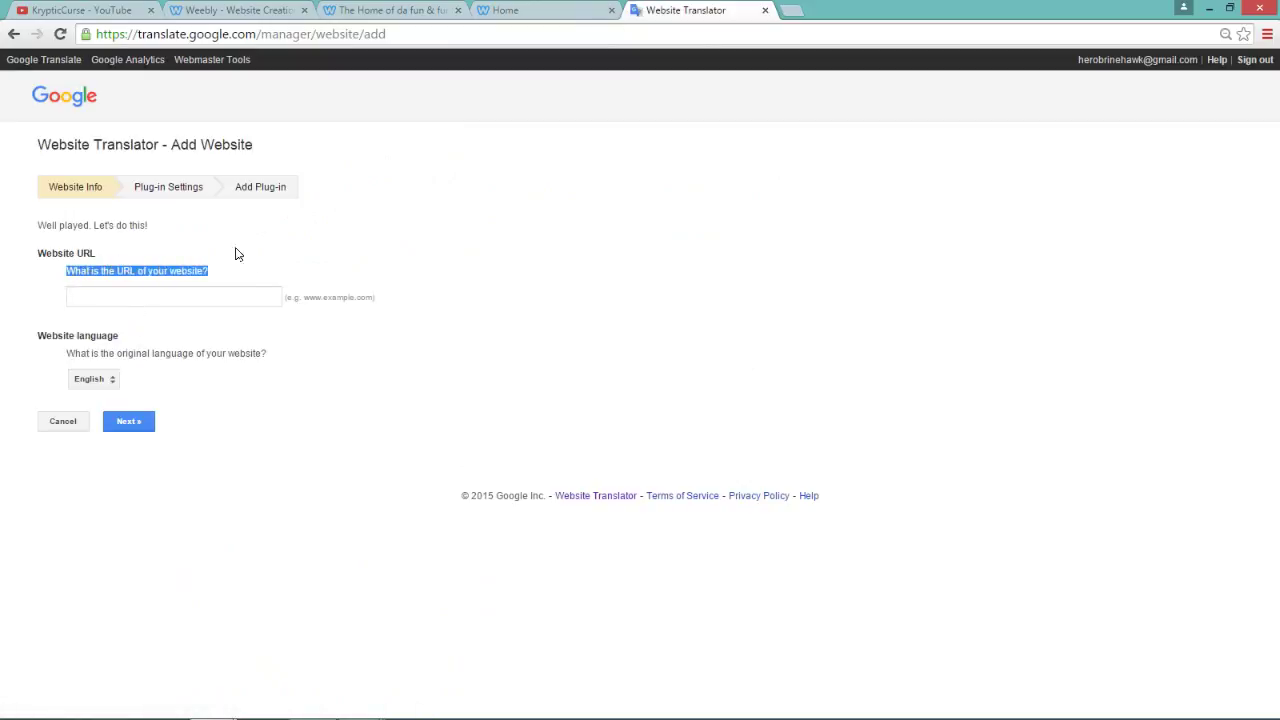
left_click(520, 11)
left_click(471, 34)
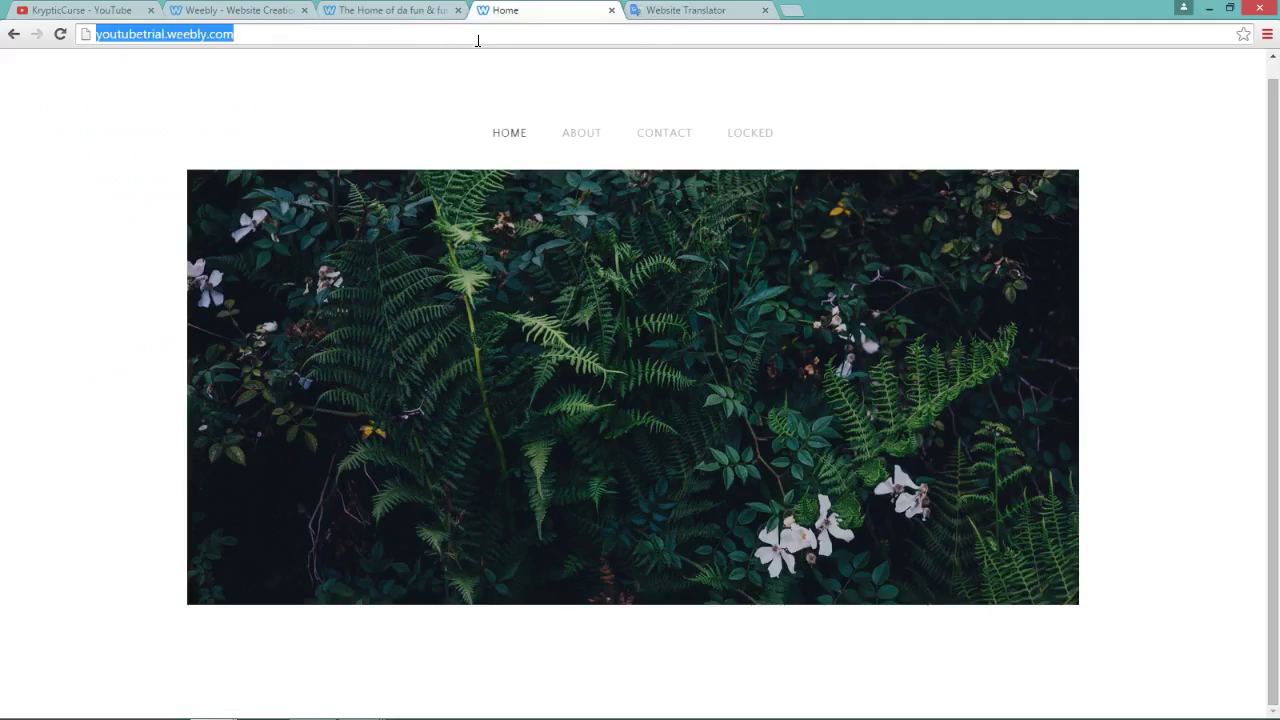
left_click(482, 39)
key("ctrl+a")
key("ctrl+c")
left_click(660, 12)
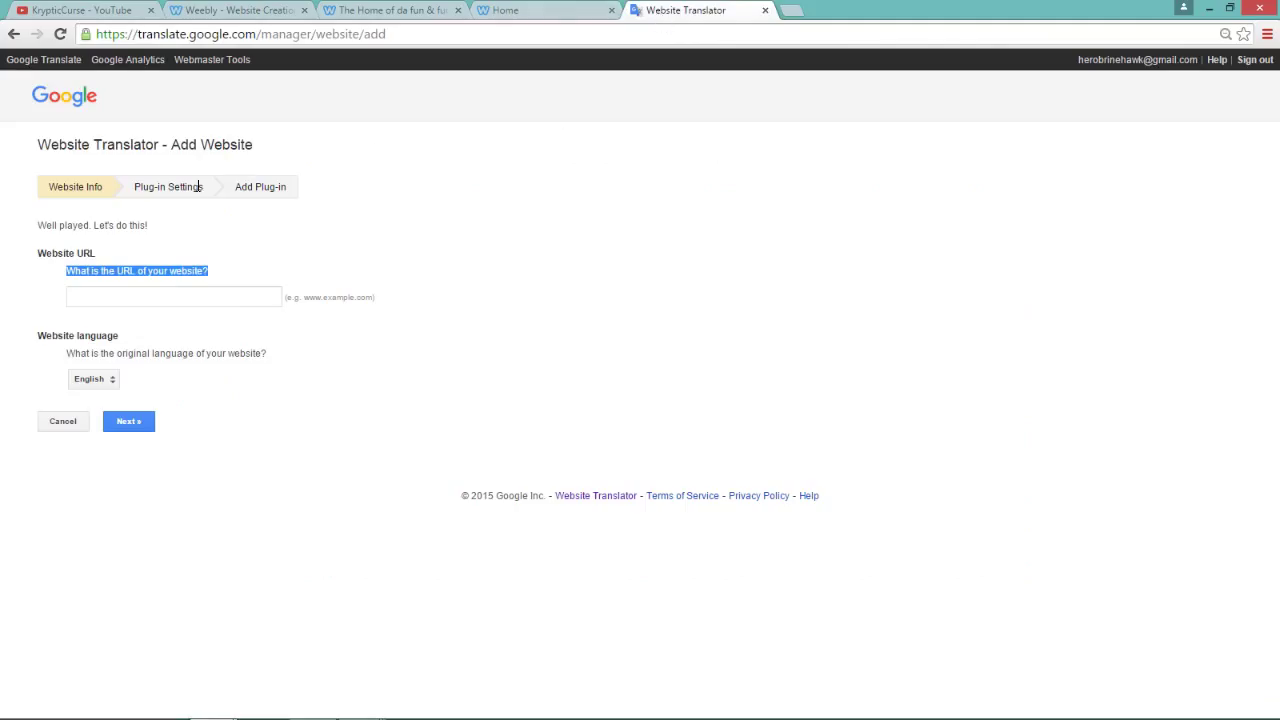
left_click(171, 291)
key("ctrl+v")
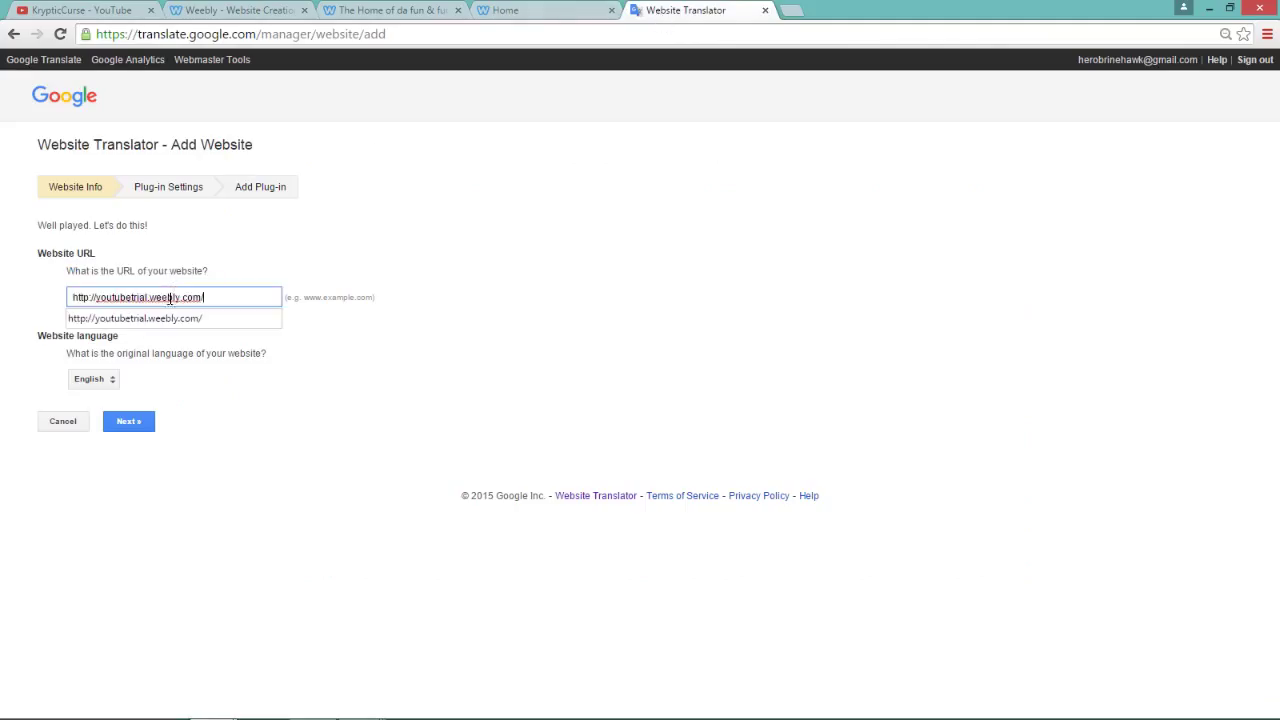
Step: Keep English as the original language and generate the translator code snippet
left_click(105, 390)
left_click(107, 384)
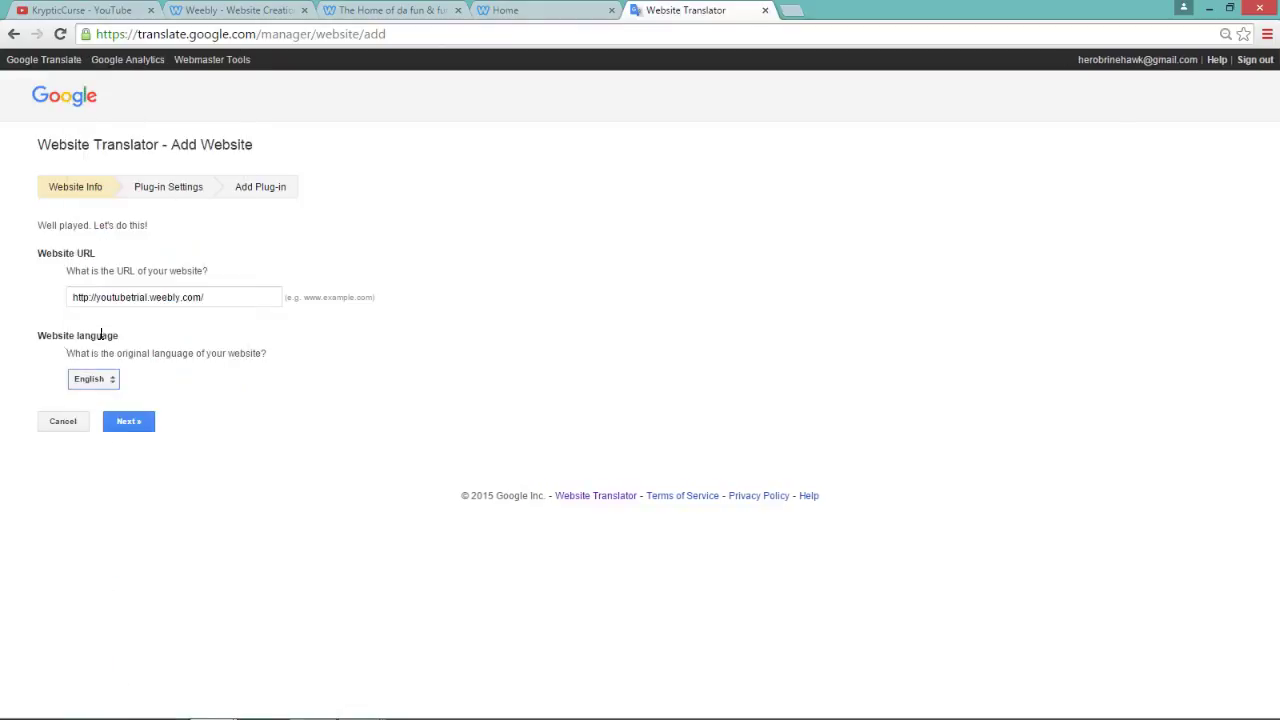
left_click_drag(54, 360, 256, 355)
left_click(117, 421)
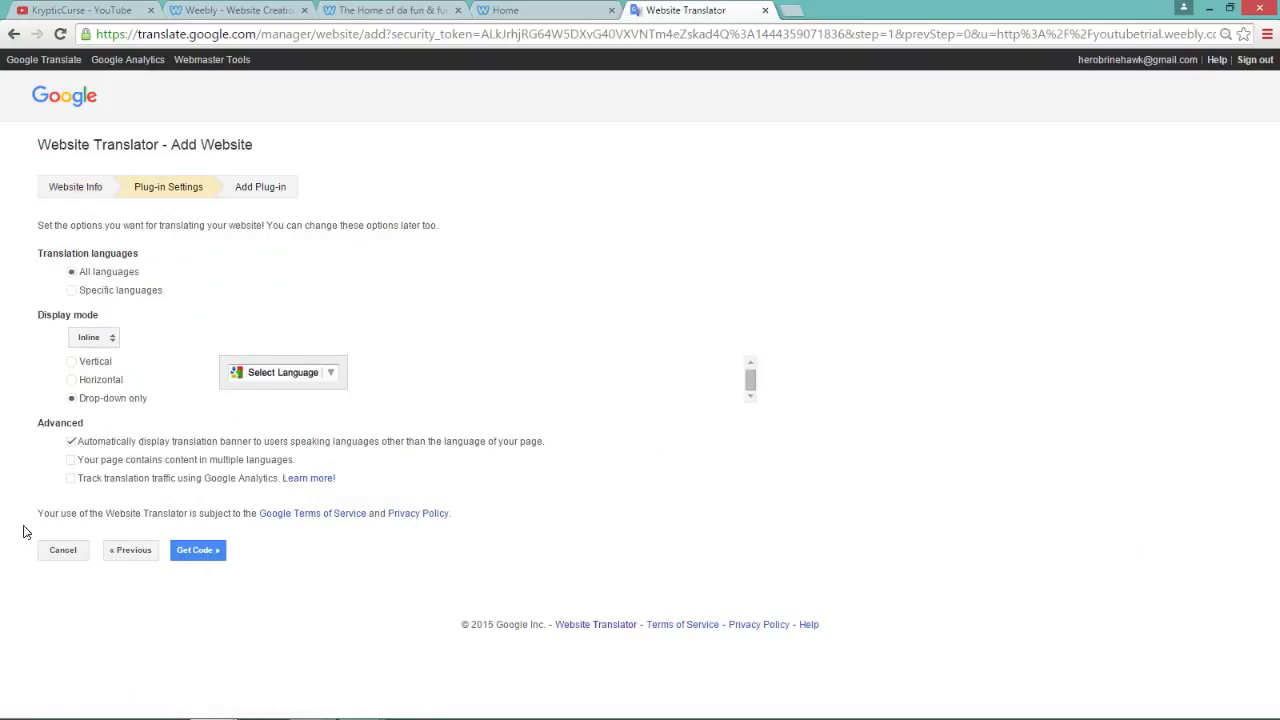
left_click(208, 551)
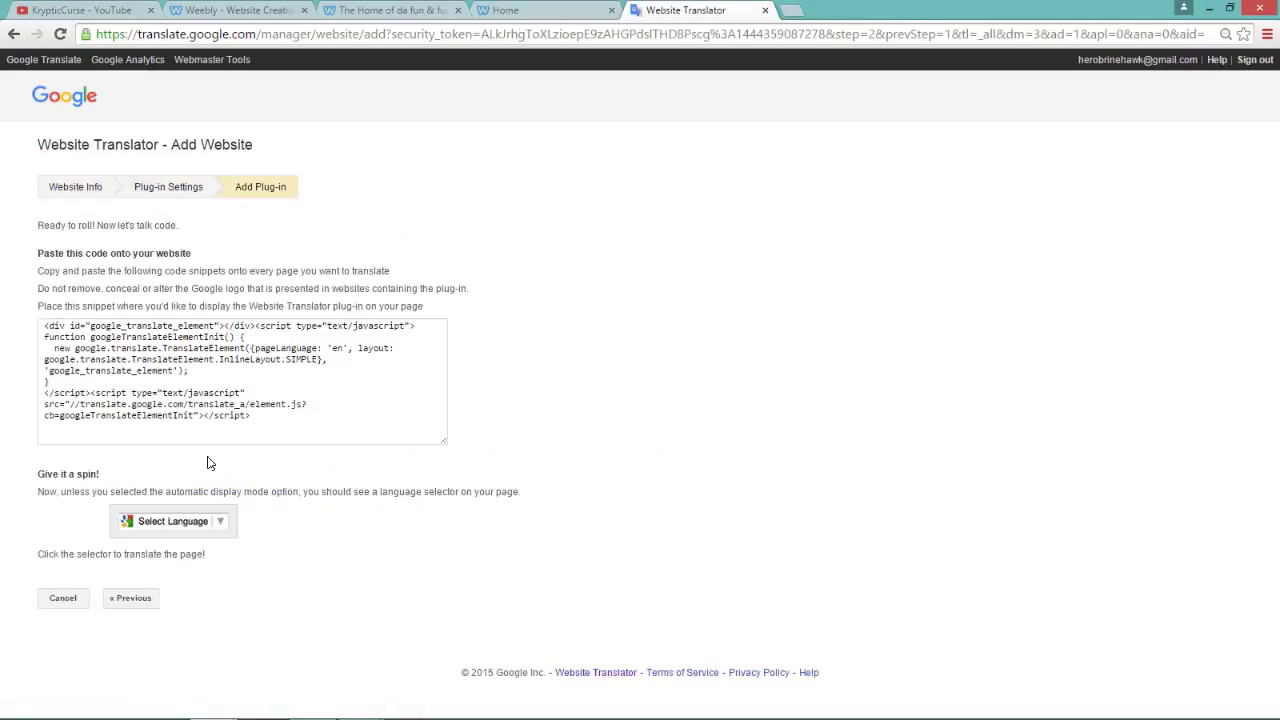
Step: Select the entire generated plug-in code snippet in the Add Plug-in box
left_click_drag(37, 254, 356, 252)
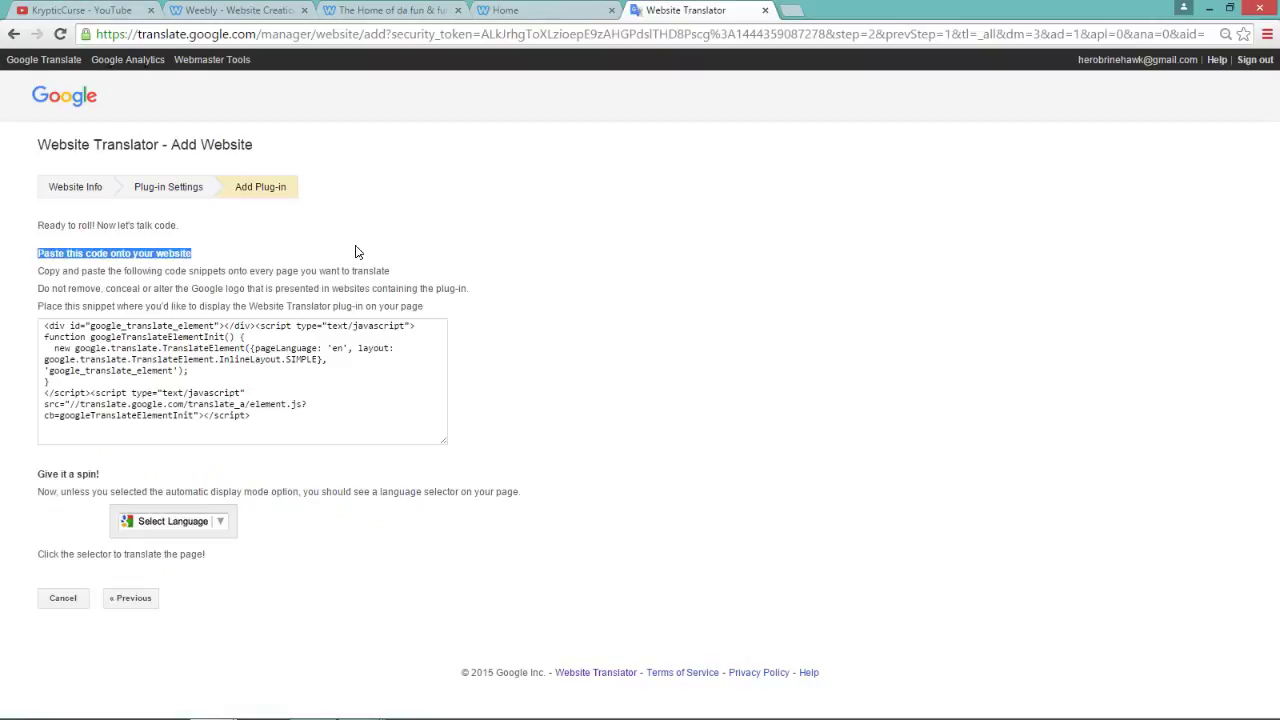
left_click(358, 262)
left_click_drag(385, 430, 2, 326)
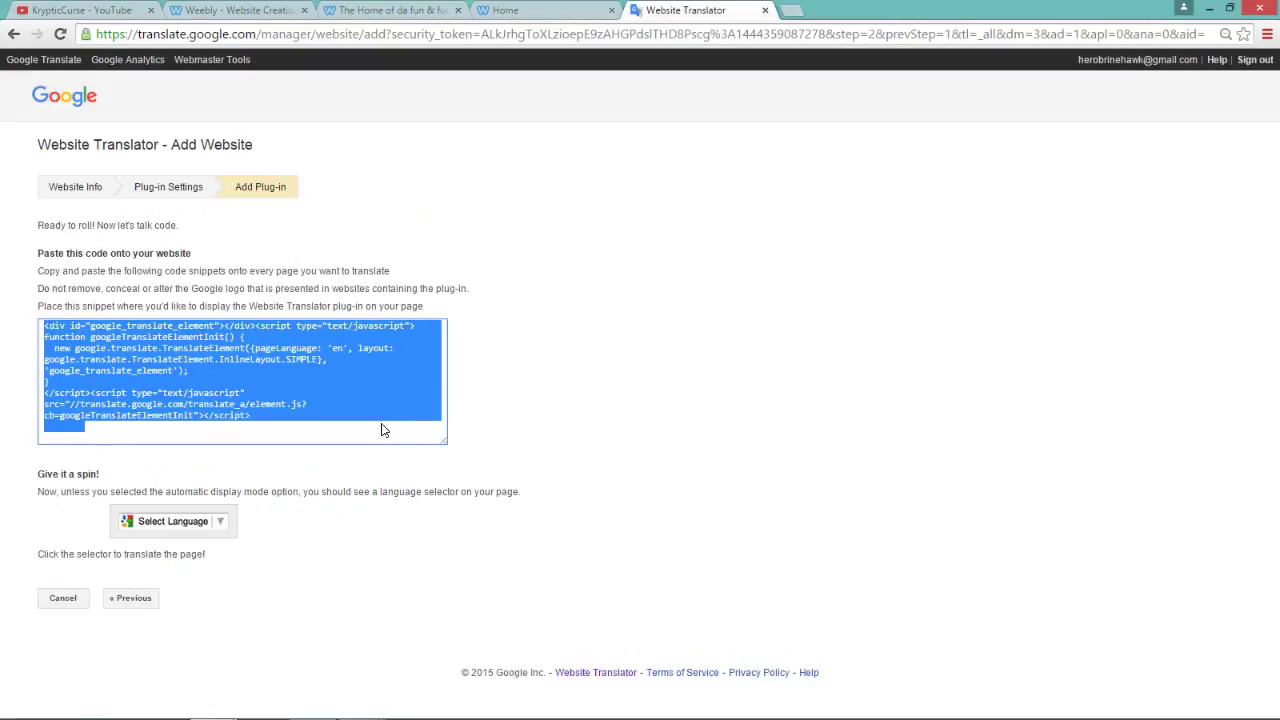
Step: Place an Embed Code element in the empty area below the banner
left_click(238, 12)
scroll(409, 365, "down", 4)
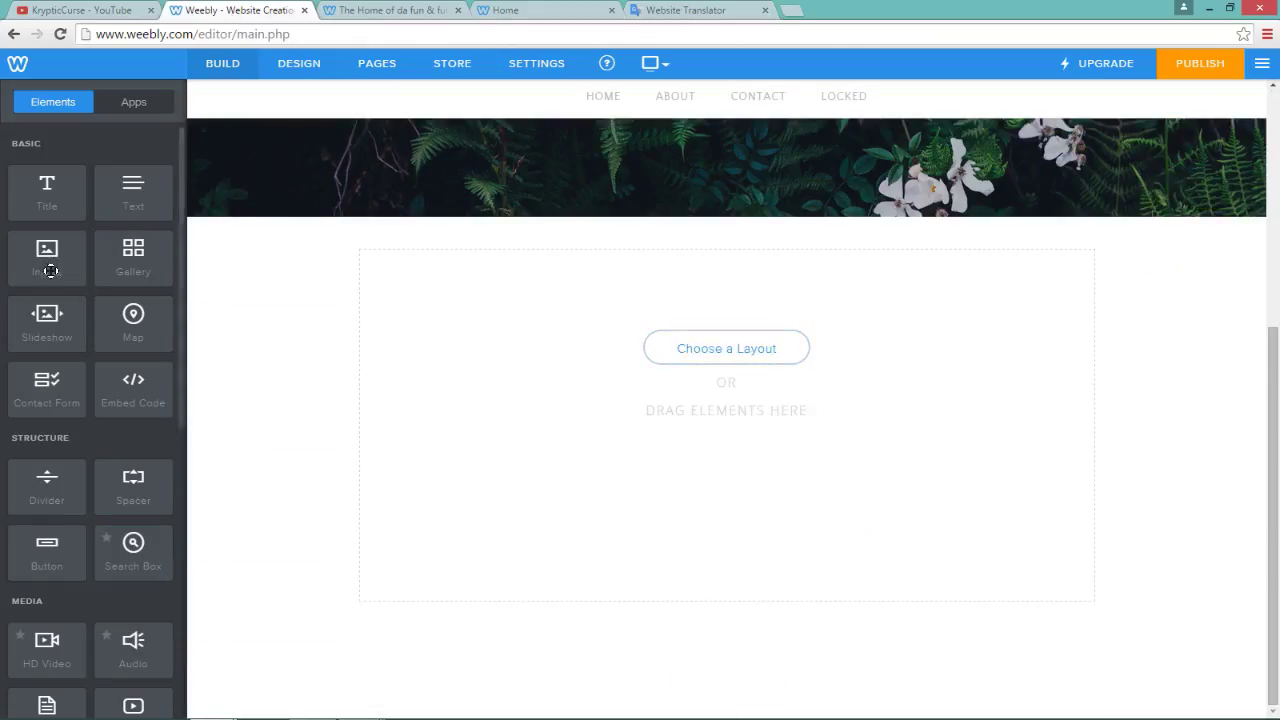
scroll(78, 564, "down", 5)
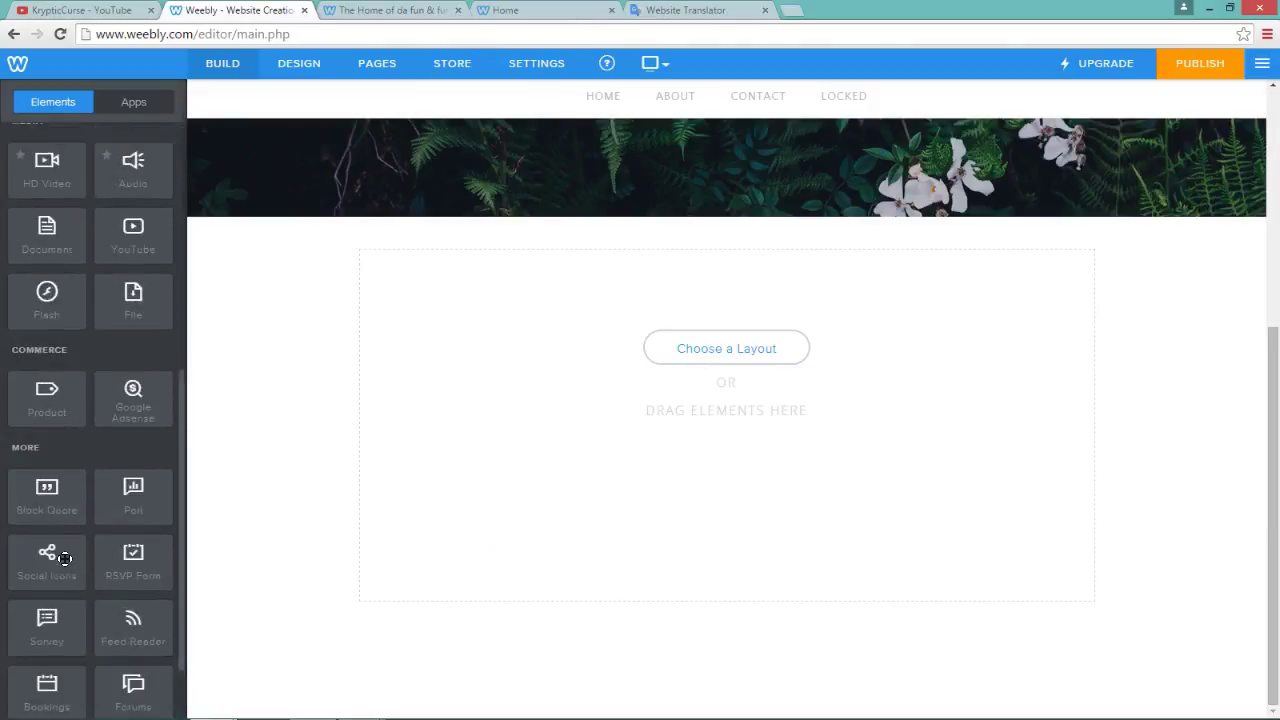
scroll(64, 562, "up", 3)
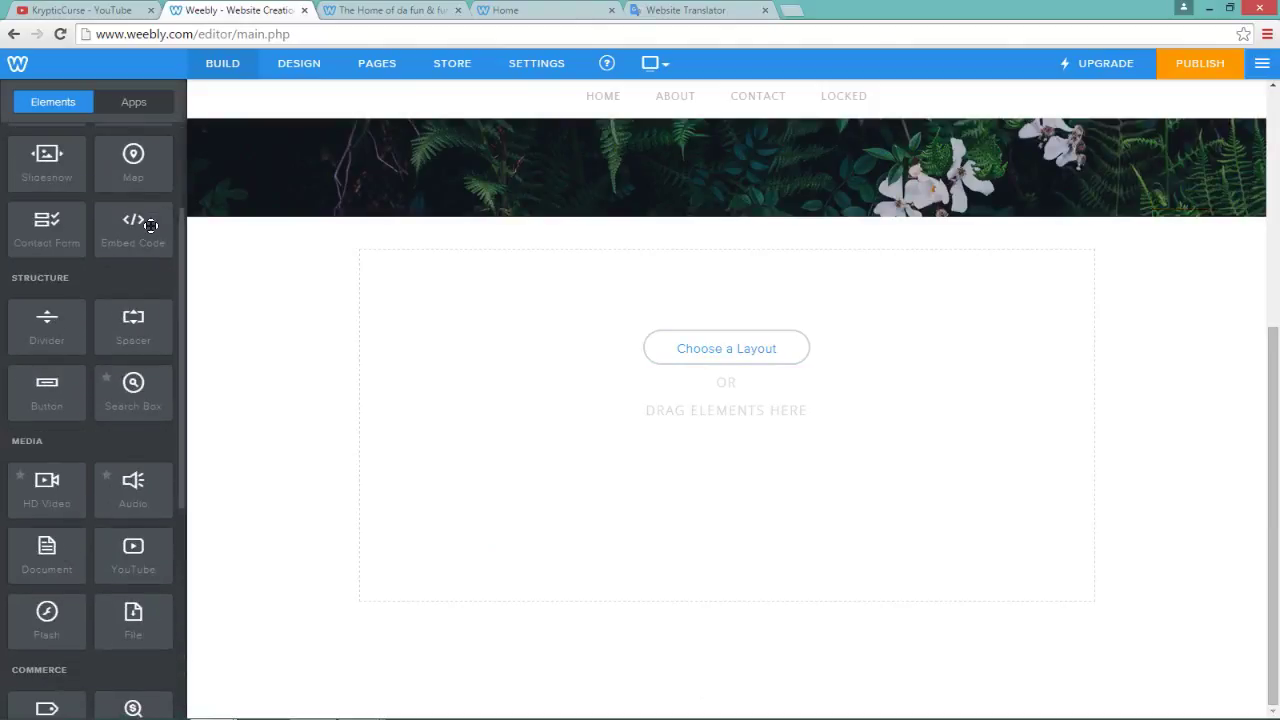
scroll(140, 220, "up", 2)
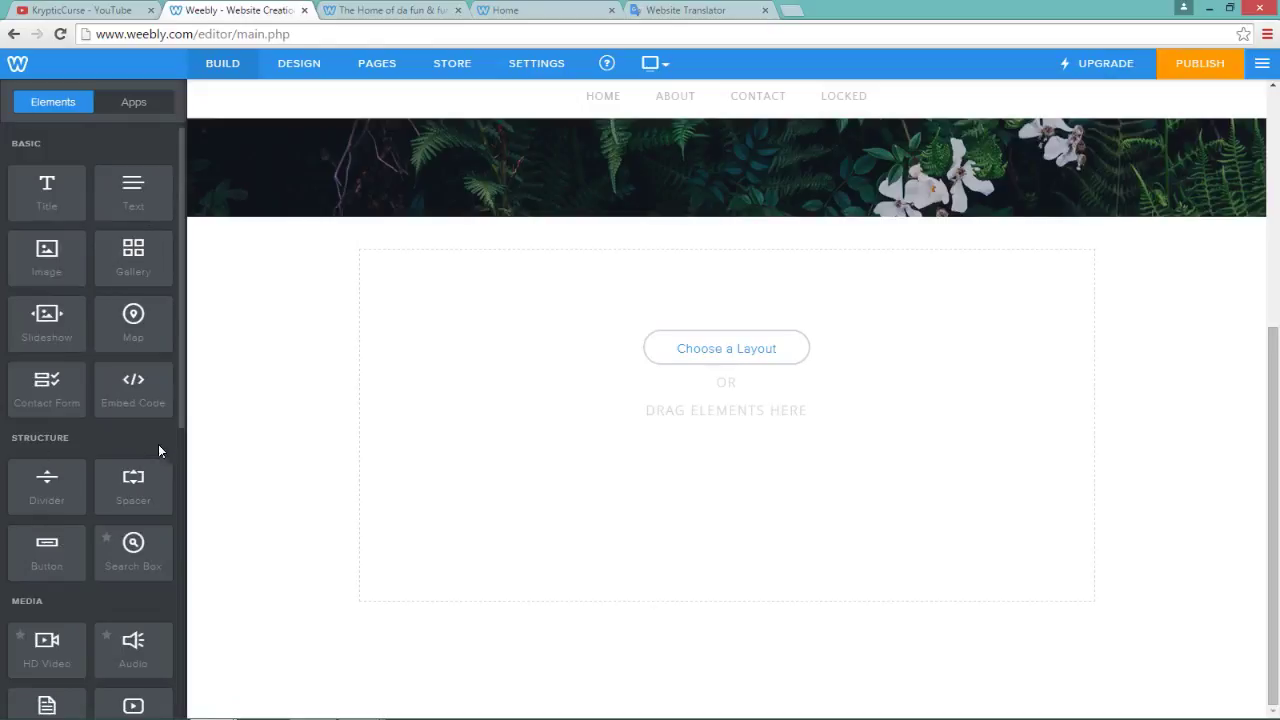
left_click_drag(136, 398, 546, 415)
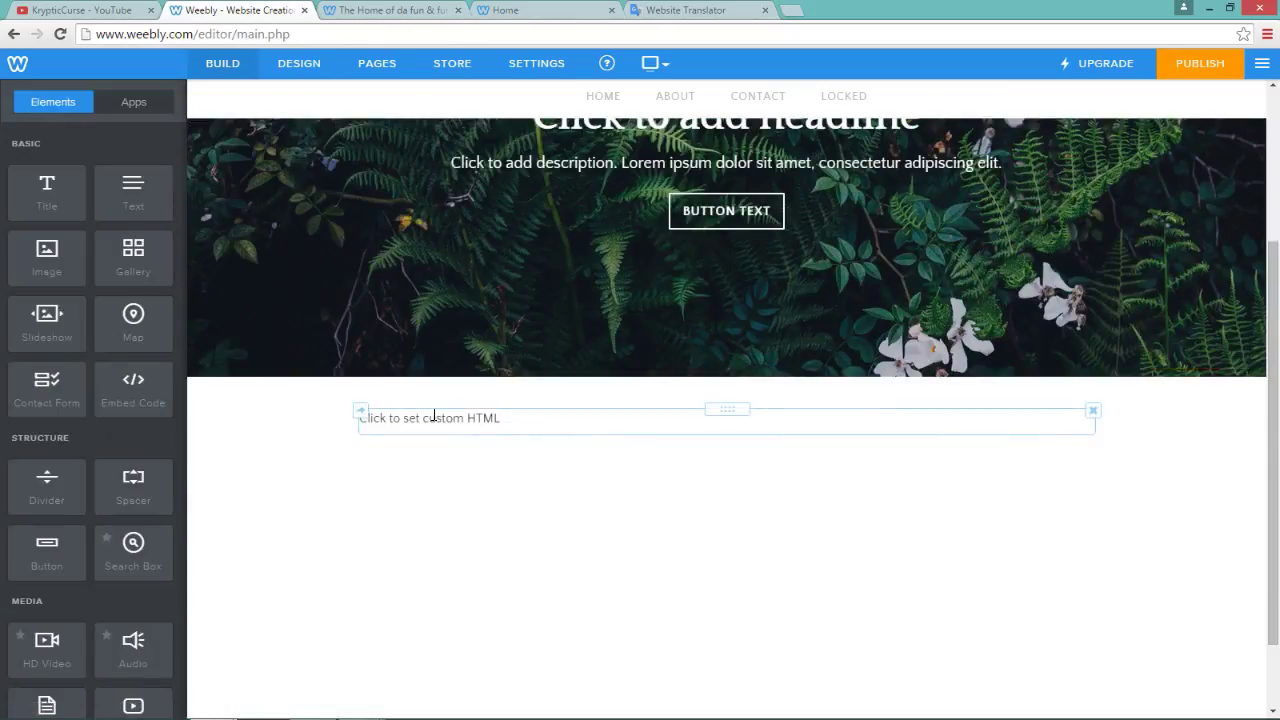
Step: Replace the embed element's placeholder HTML with the pasted Google Translate snippet
left_click(433, 416)
left_click(655, 488)
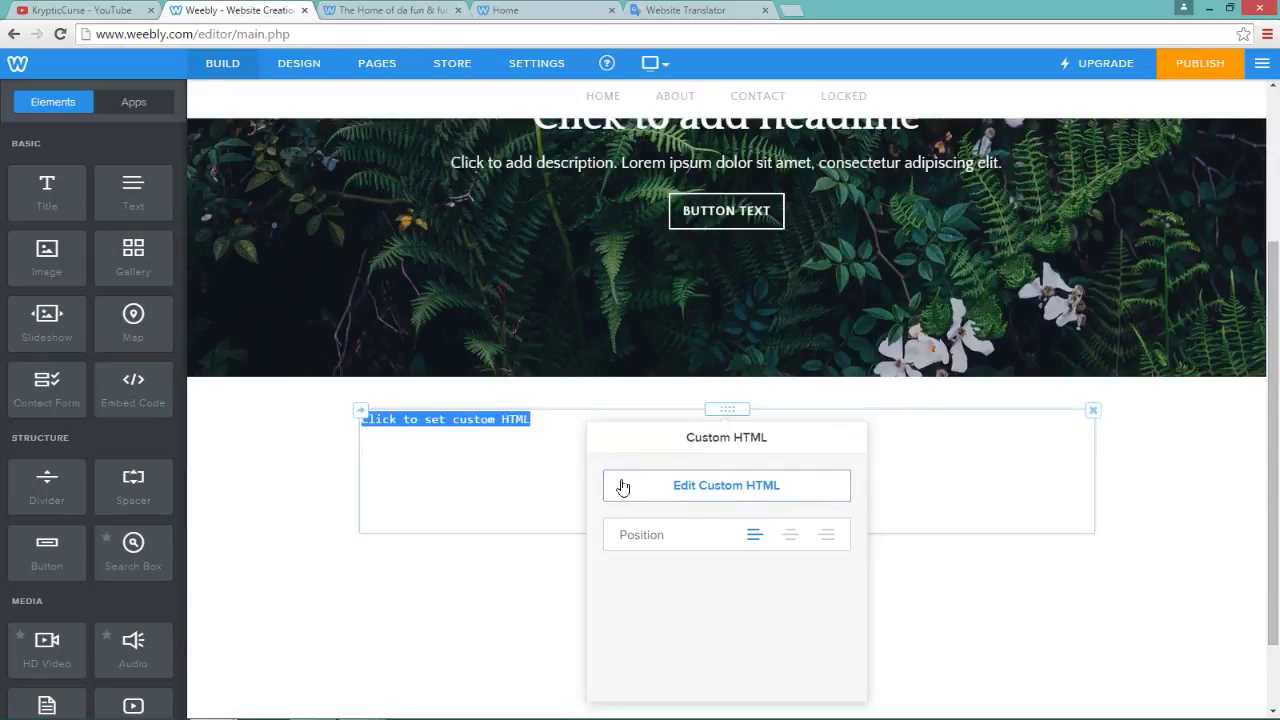
key("BackSpace")
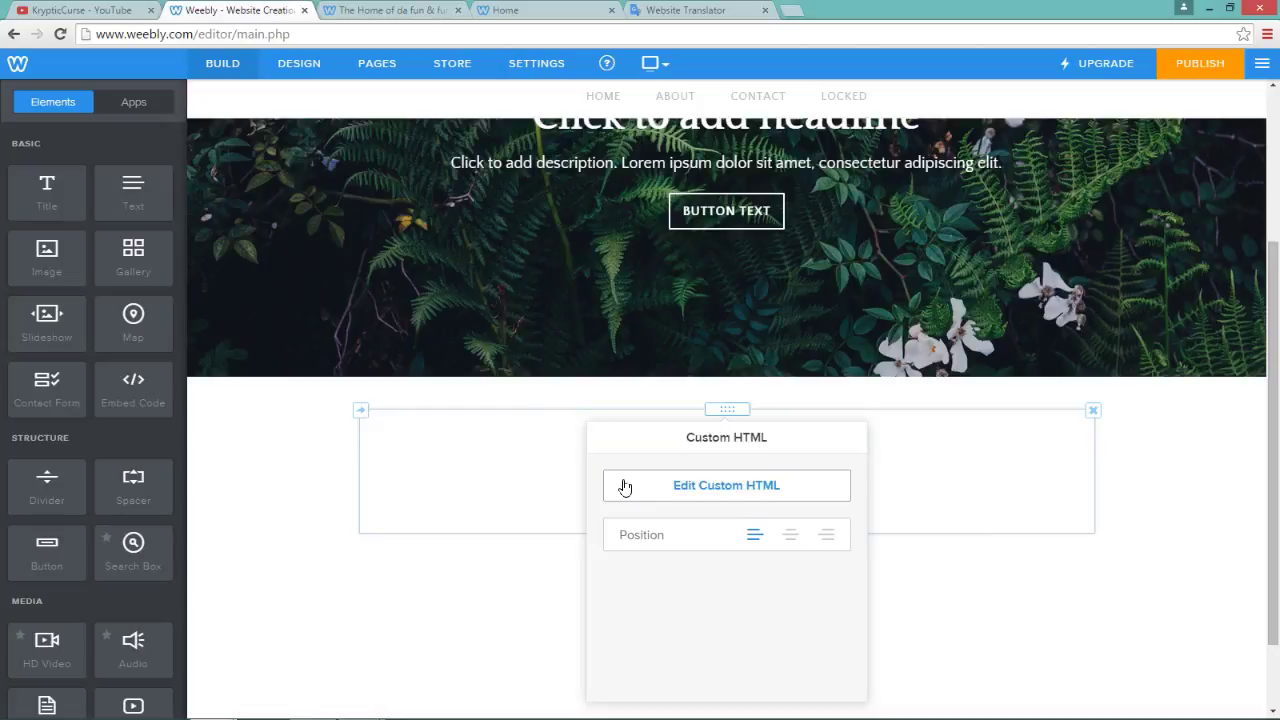
type("<div id=\"google_translate_element\"></div><script type=\"text/javascript\"> function googleTranslateElementInit() {   new google.translate.TranslateElement({pageLanguage: 'en'}, 'google_translate_element'); } </script><script type=\"text/javascript\" src=\"//translate.google.com/translate_a/element.js?cb=googleTranslateElementInit\"></script>")
left_click(386, 571)
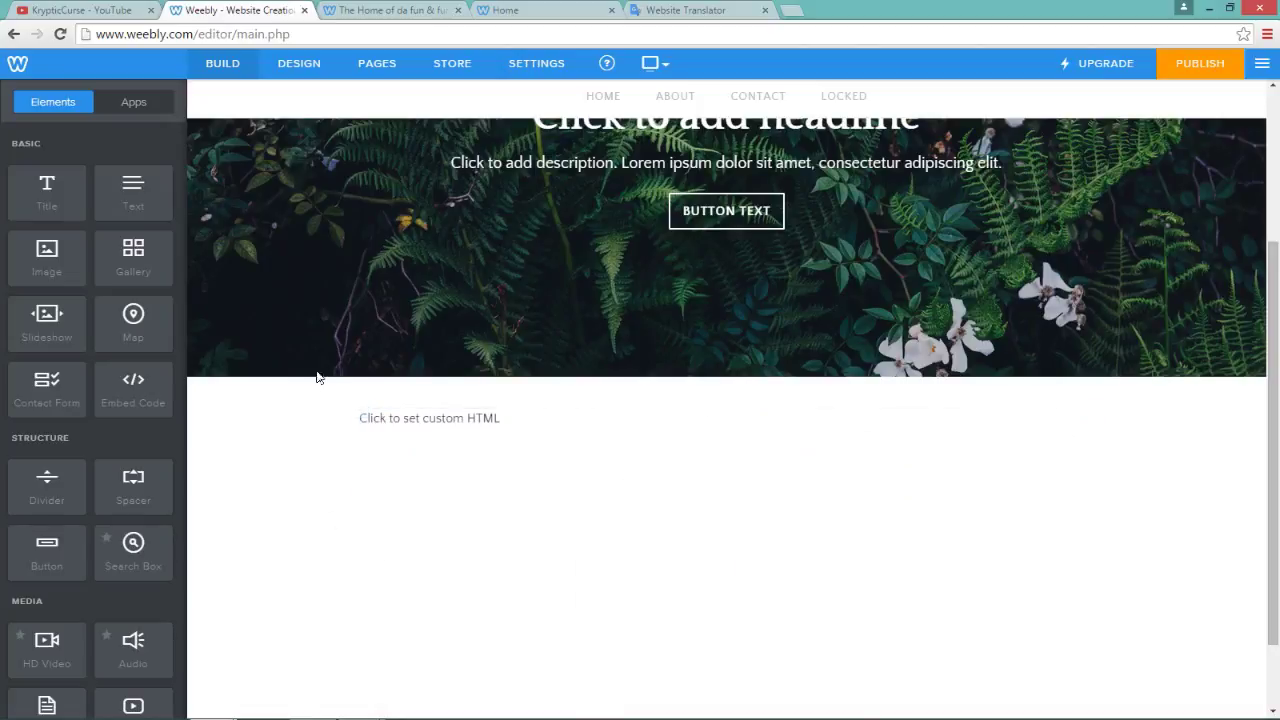
Step: Publish the site to youtubetrial.weebly.com, continuing past the categorization prompt
left_click(1205, 66)
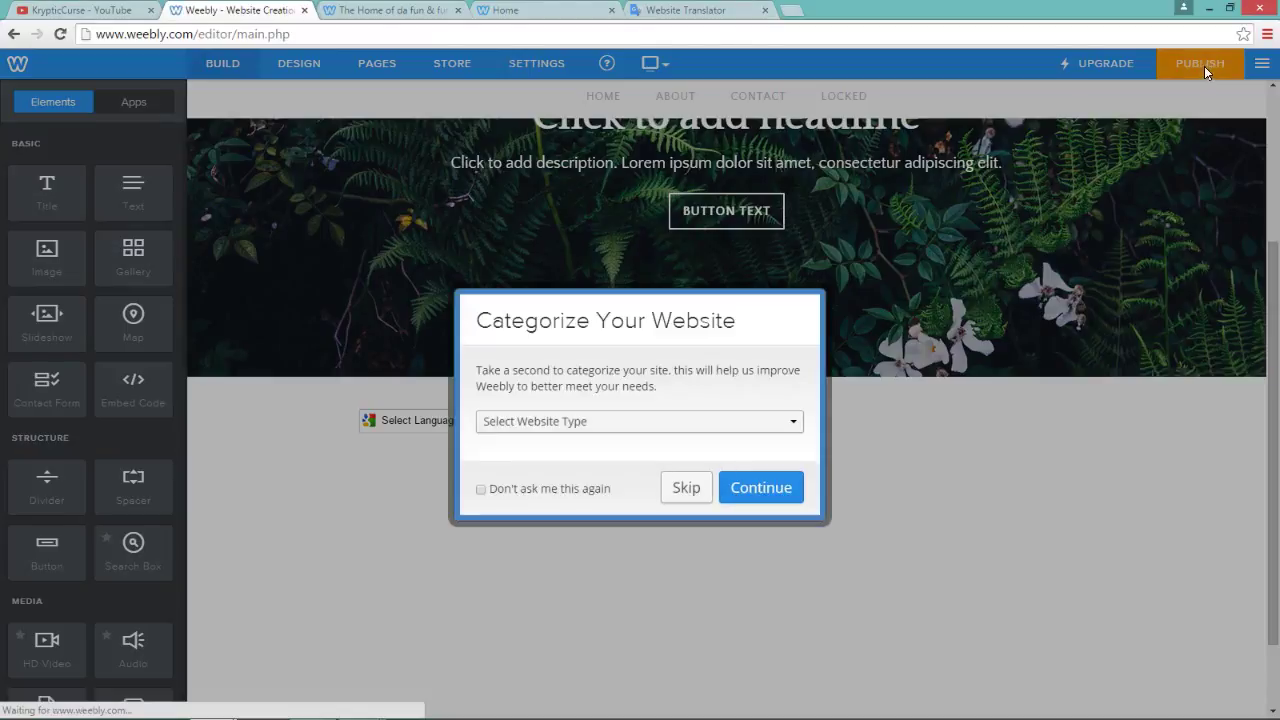
left_click(757, 498)
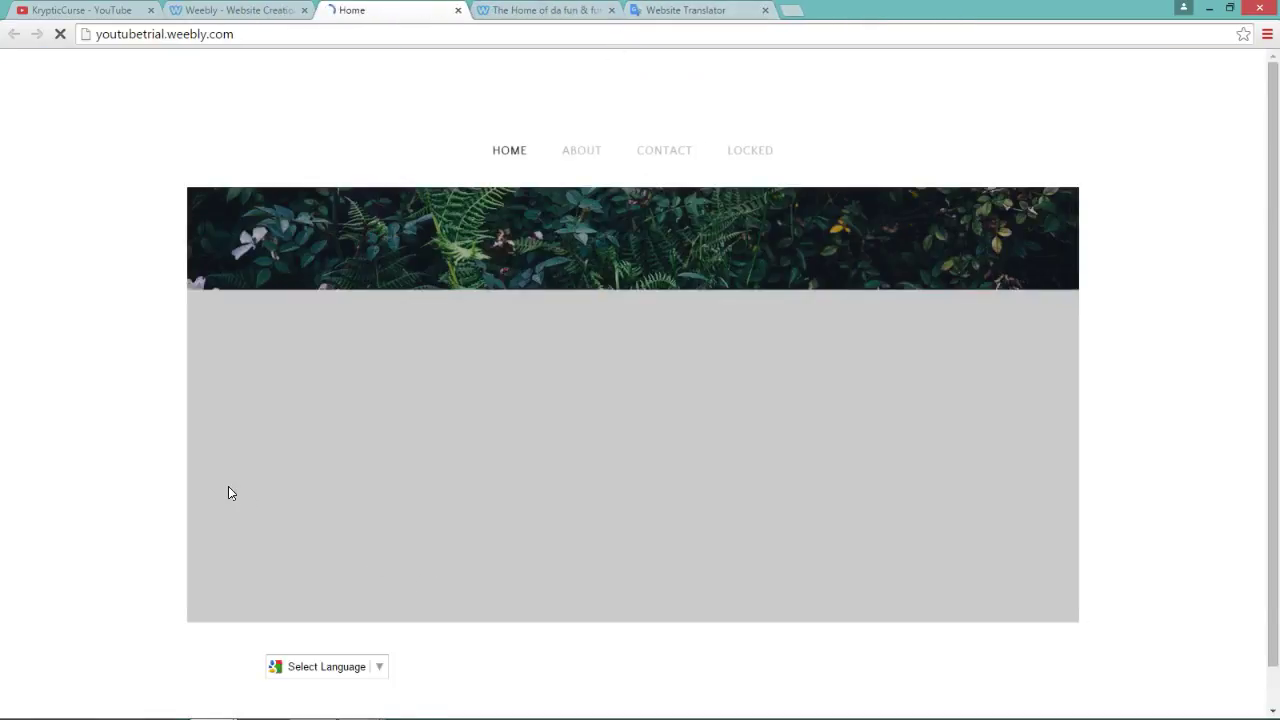
scroll(250, 495, "down", 1)
left_click(252, 11)
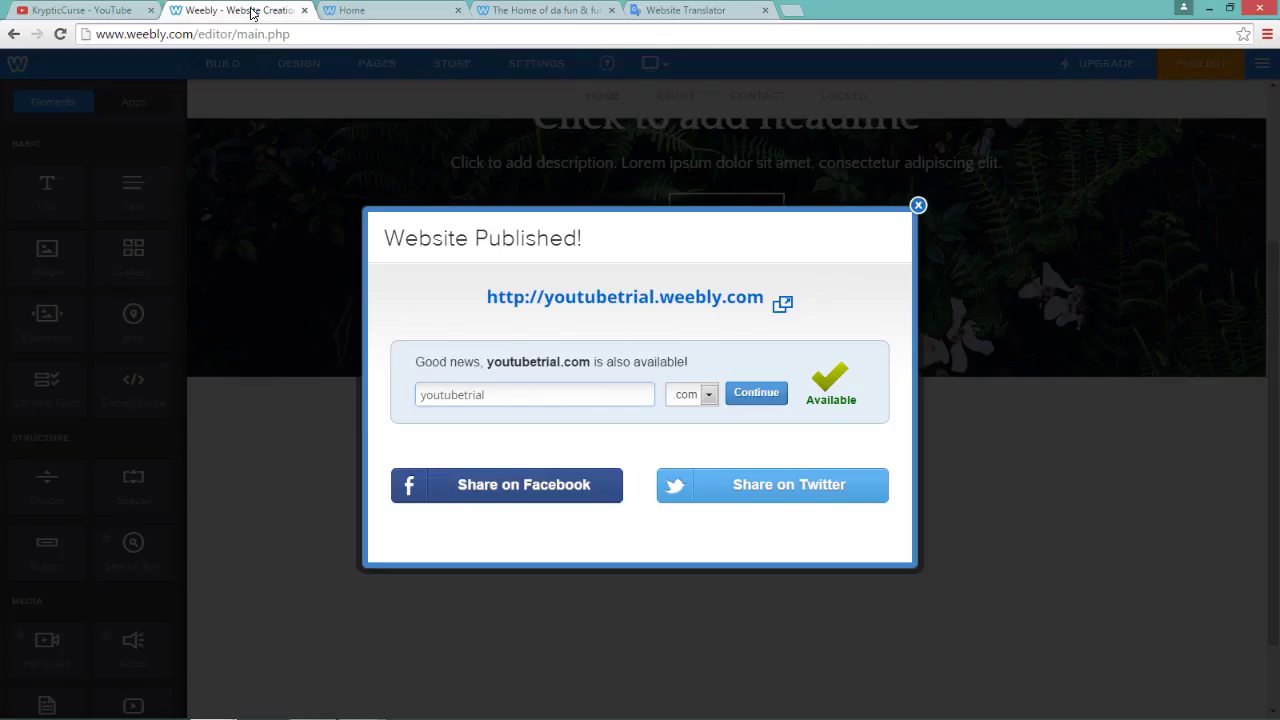
Step: Add a Title element below the Select Language translator
left_click(918, 204)
scroll(526, 449, "down", 2)
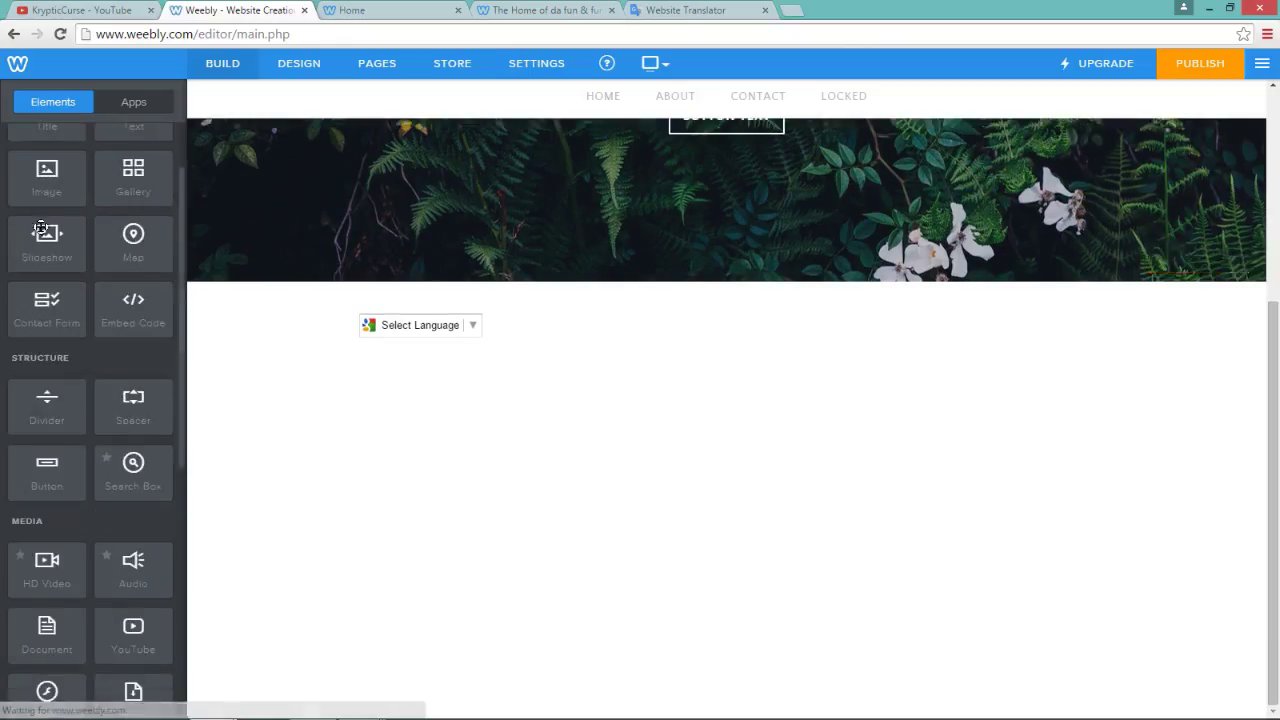
left_click_drag(70, 211, 634, 391)
scroll(625, 398, "down", 3)
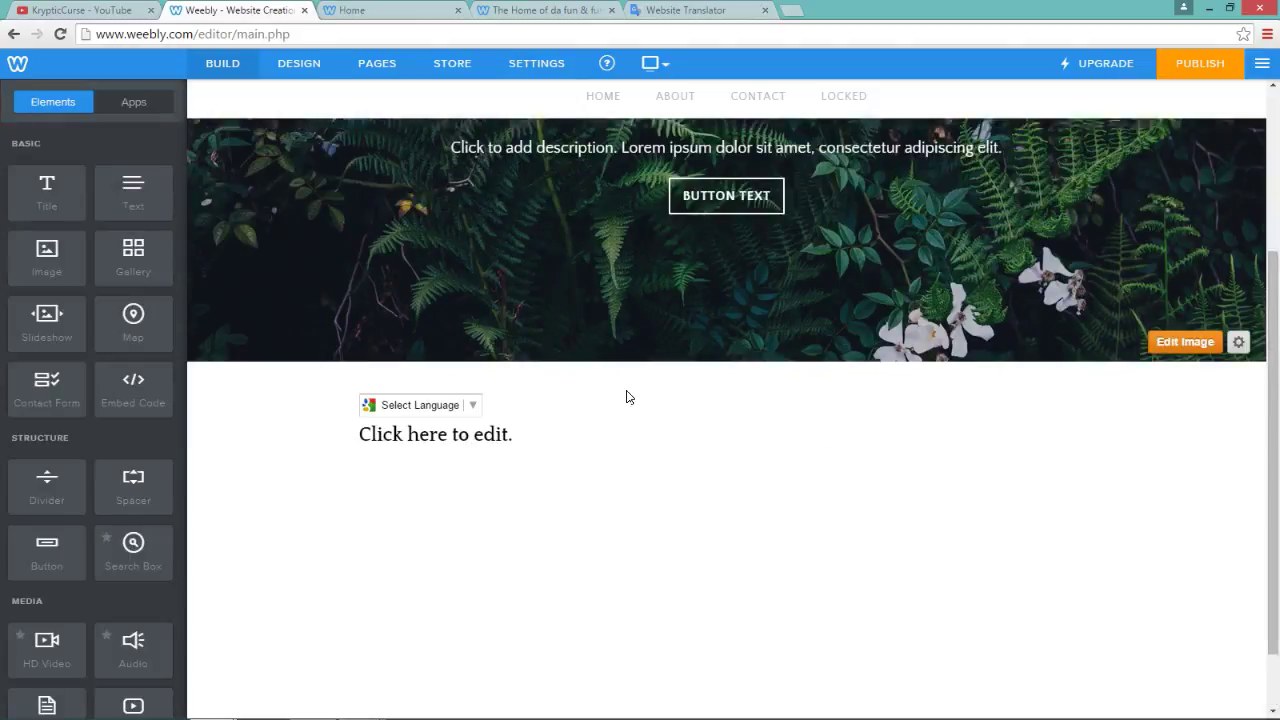
Step: Write 'Hello. This is what will be translated.' in the title and publish again
left_click(589, 352)
type("Hello.")
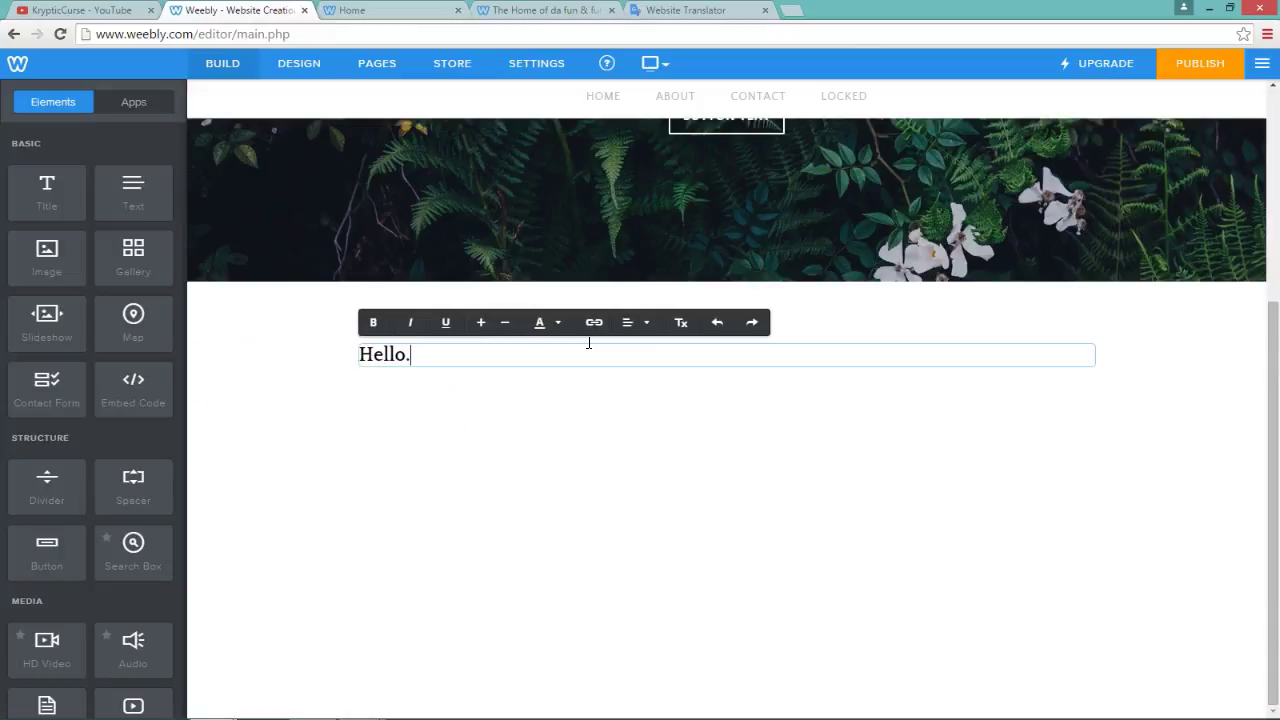
type(" This is w")
key("BackSpace")
type("s what")
type(" wu")
type("l")
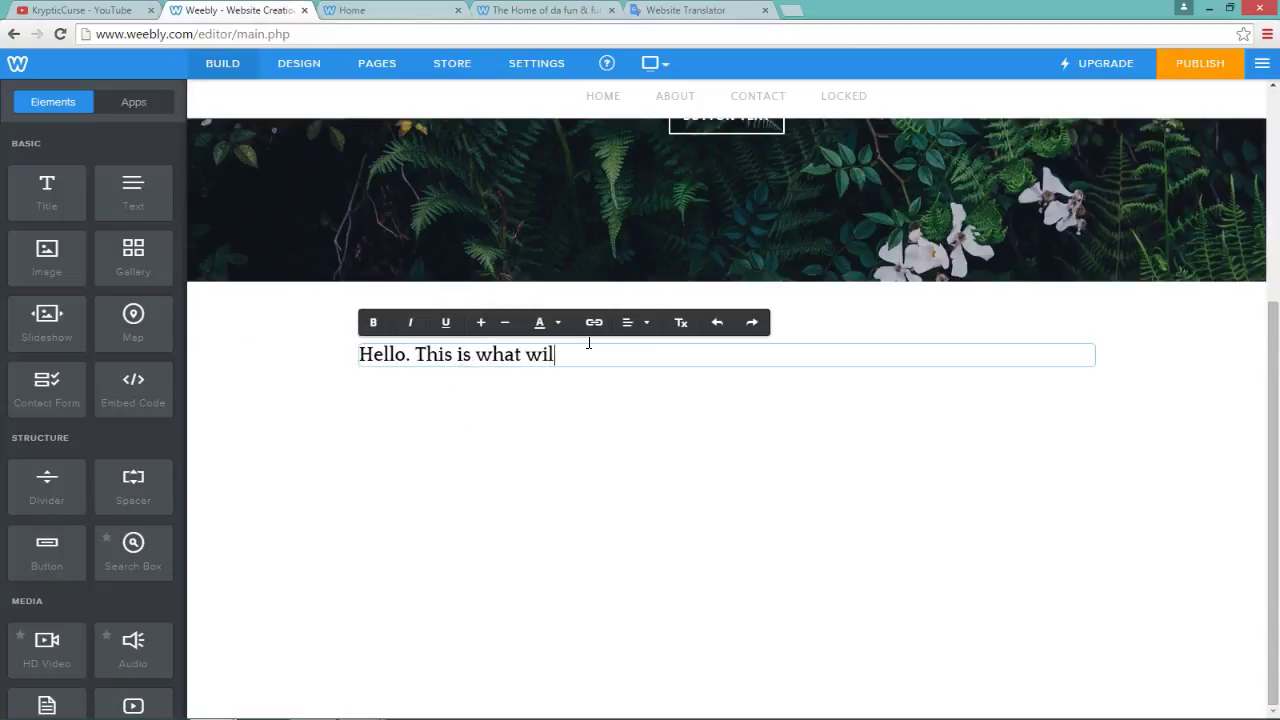
type("l be translated.")
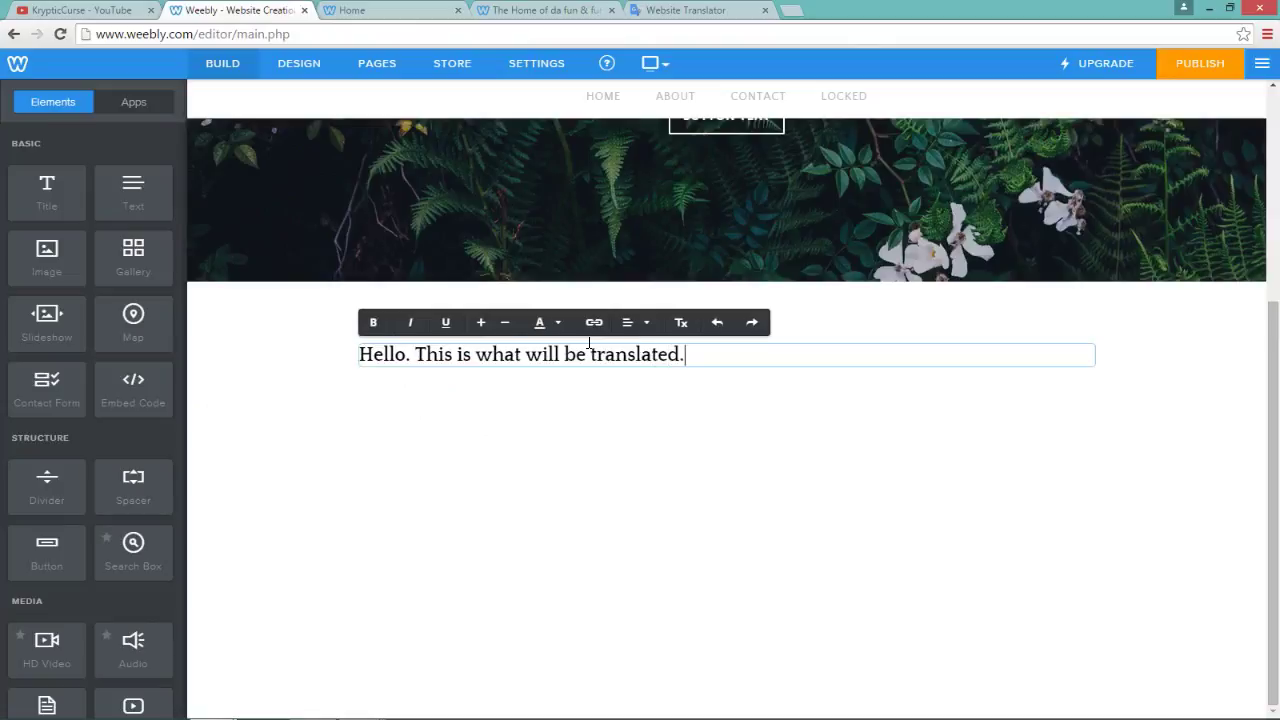
left_click(1188, 78)
left_click(1188, 80)
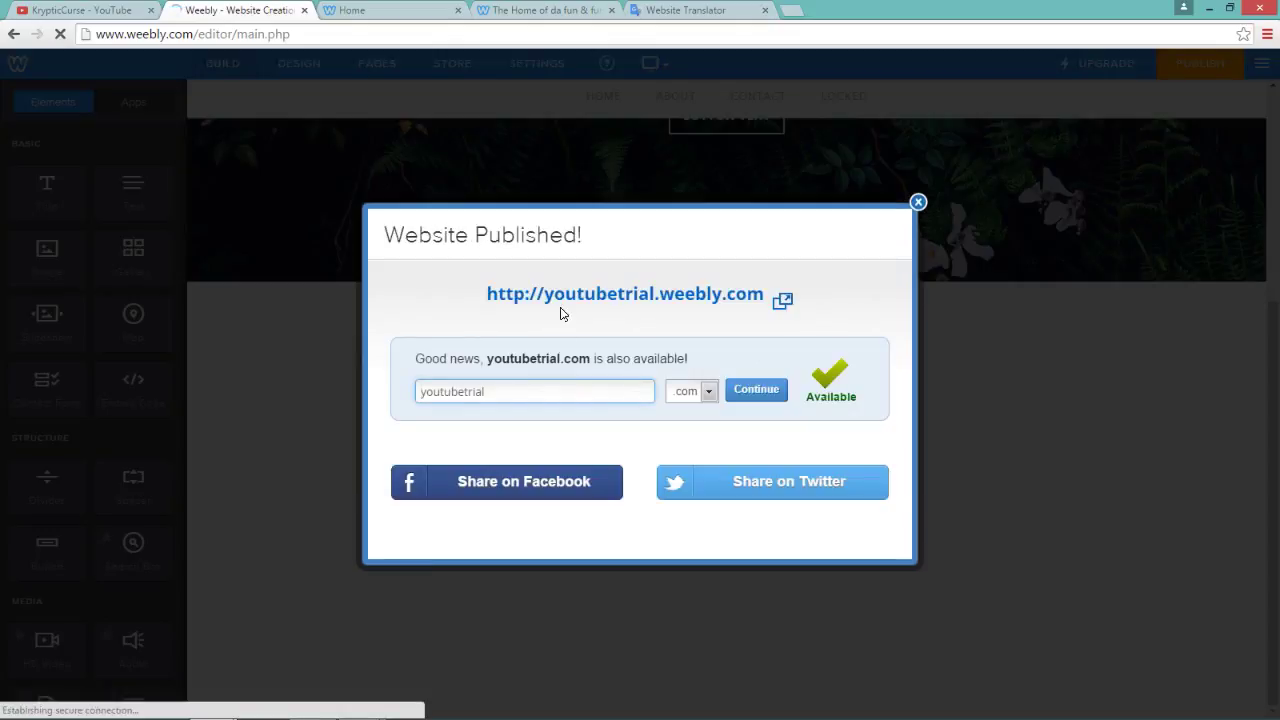
Step: Open the published youtubetrial site in its own tab, closing the duplicate Home page
left_click(571, 292)
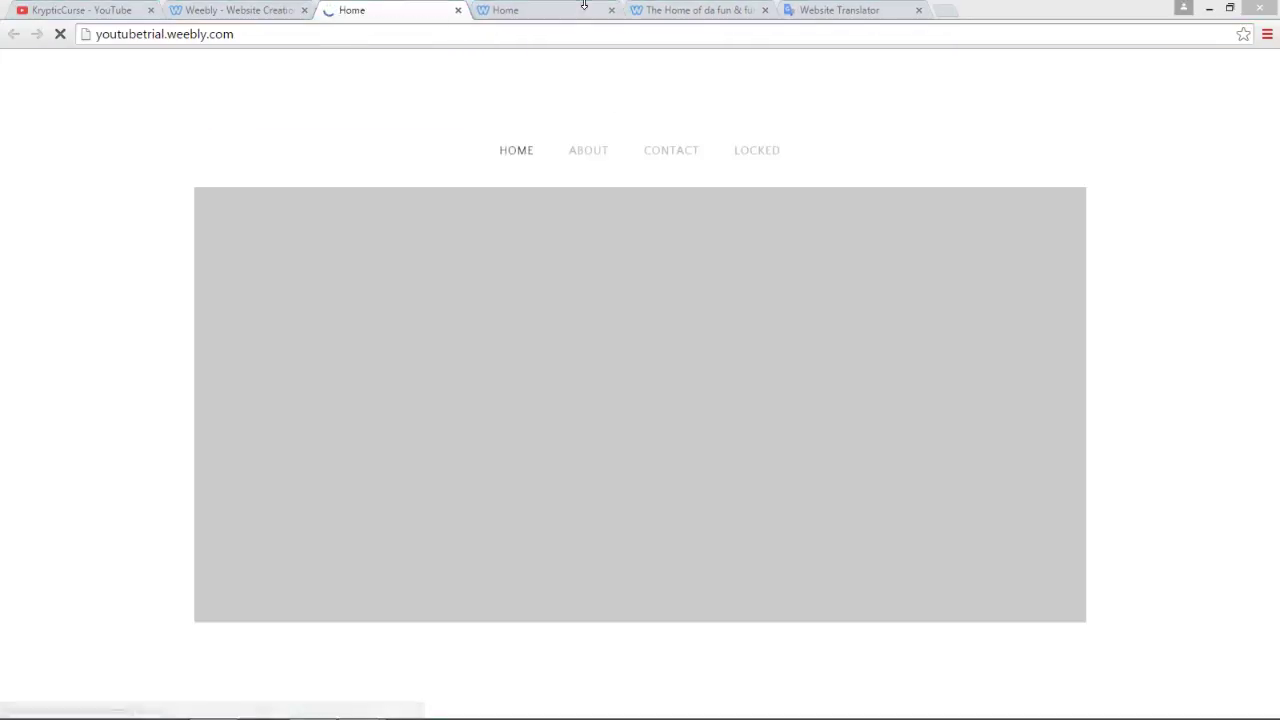
left_click(600, 11)
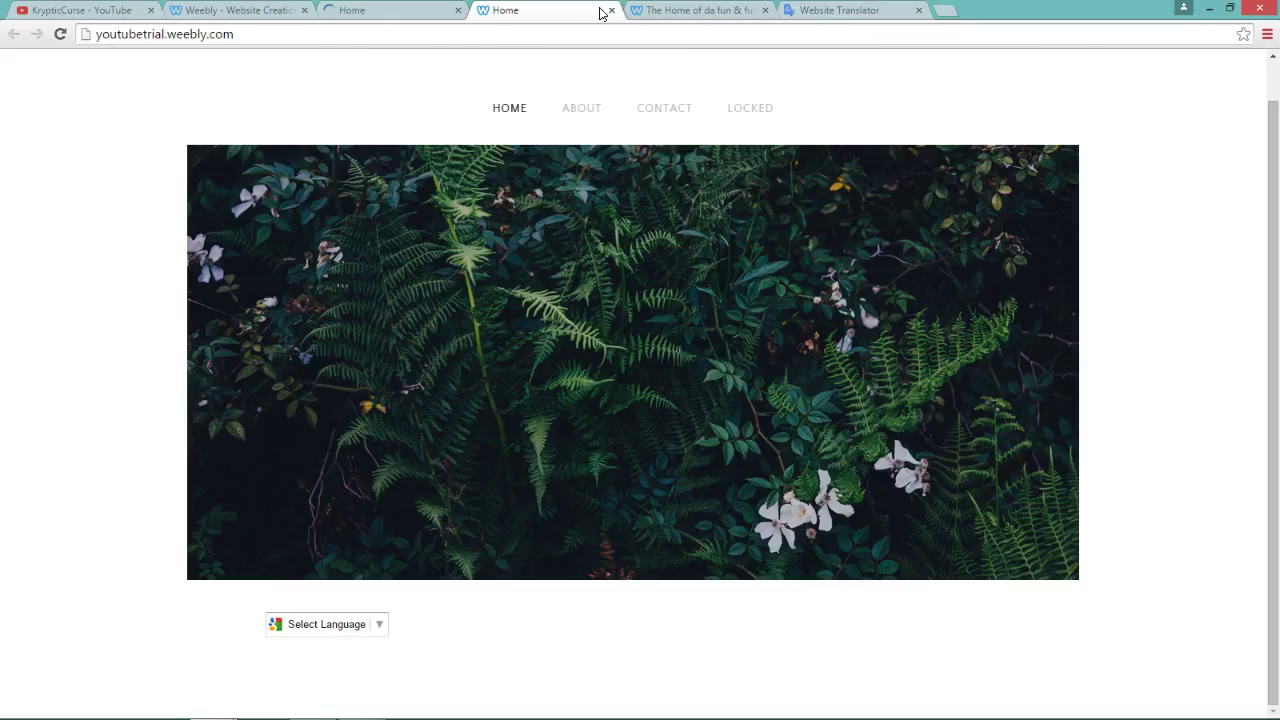
left_click(612, 10)
scroll(443, 171, "down", 2)
scroll(420, 120, "up", 2)
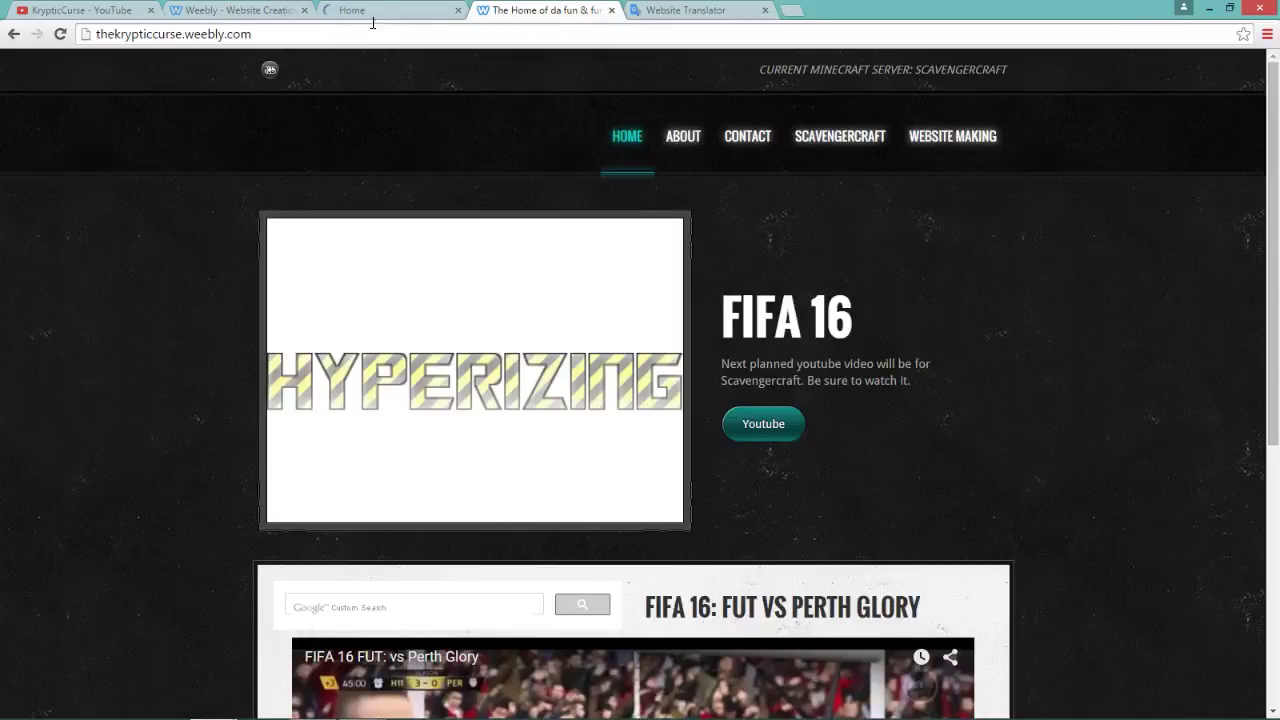
left_click(372, 12)
scroll(376, 151, "down", 1)
Step: Translate the live Home page into Azerbaijani, then open the HAQQINDA (About) page
left_click(384, 590)
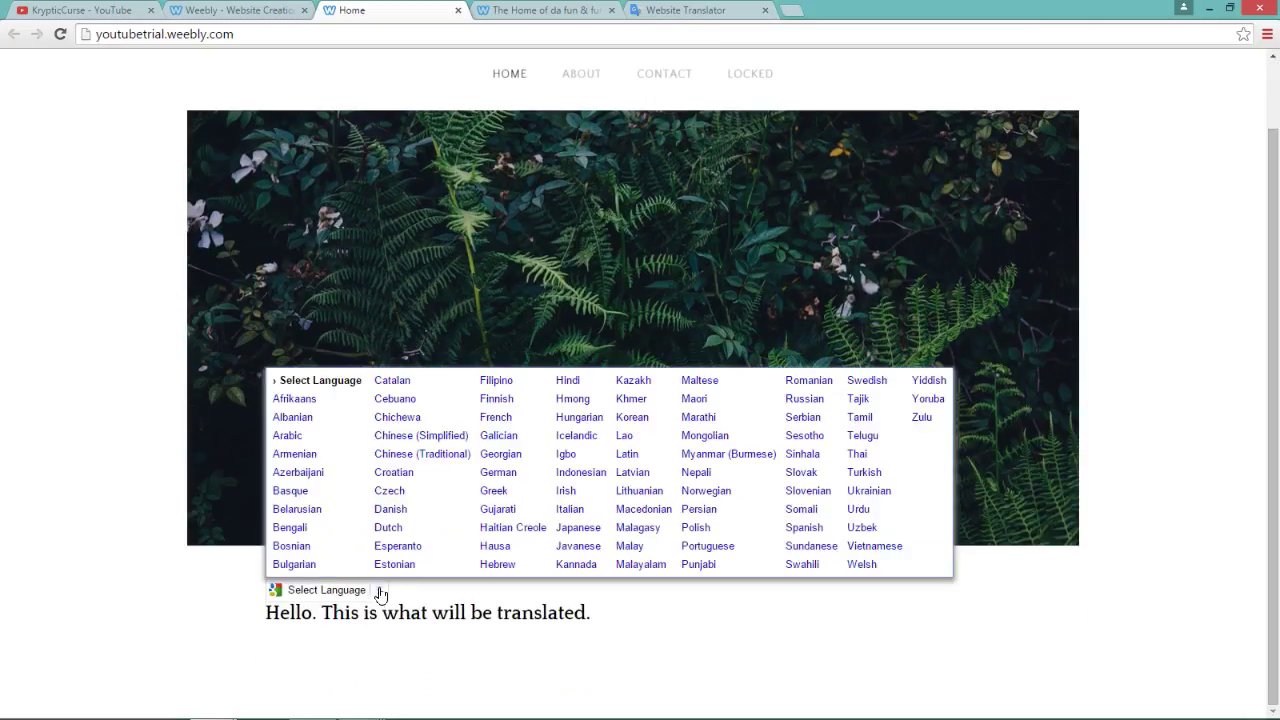
left_click(330, 481)
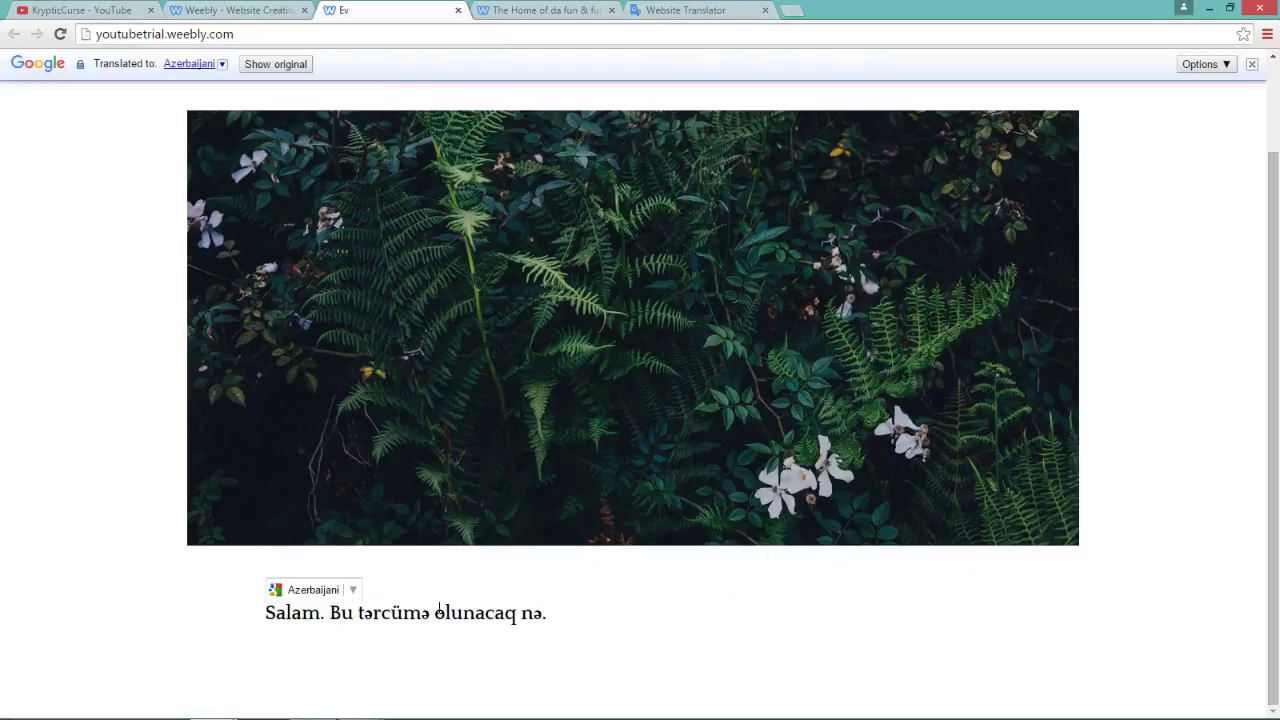
left_click_drag(559, 614, 283, 591)
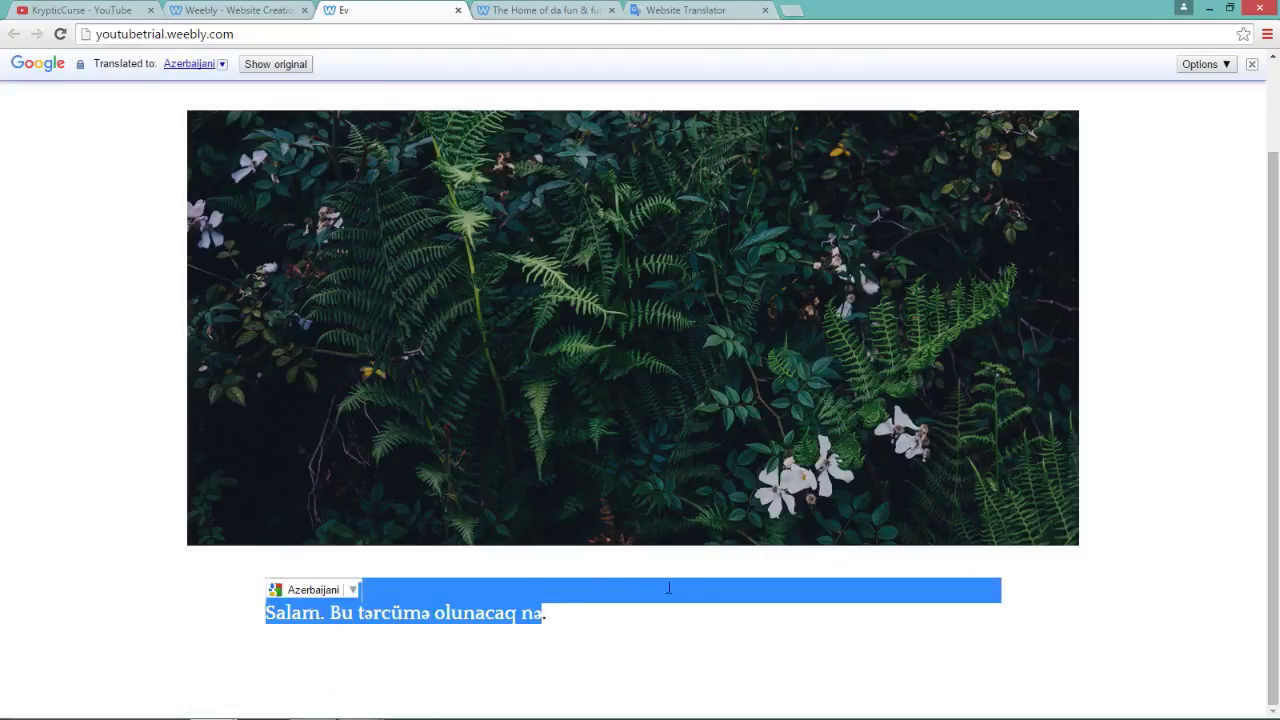
left_click(695, 602)
scroll(465, 610, "up", 2)
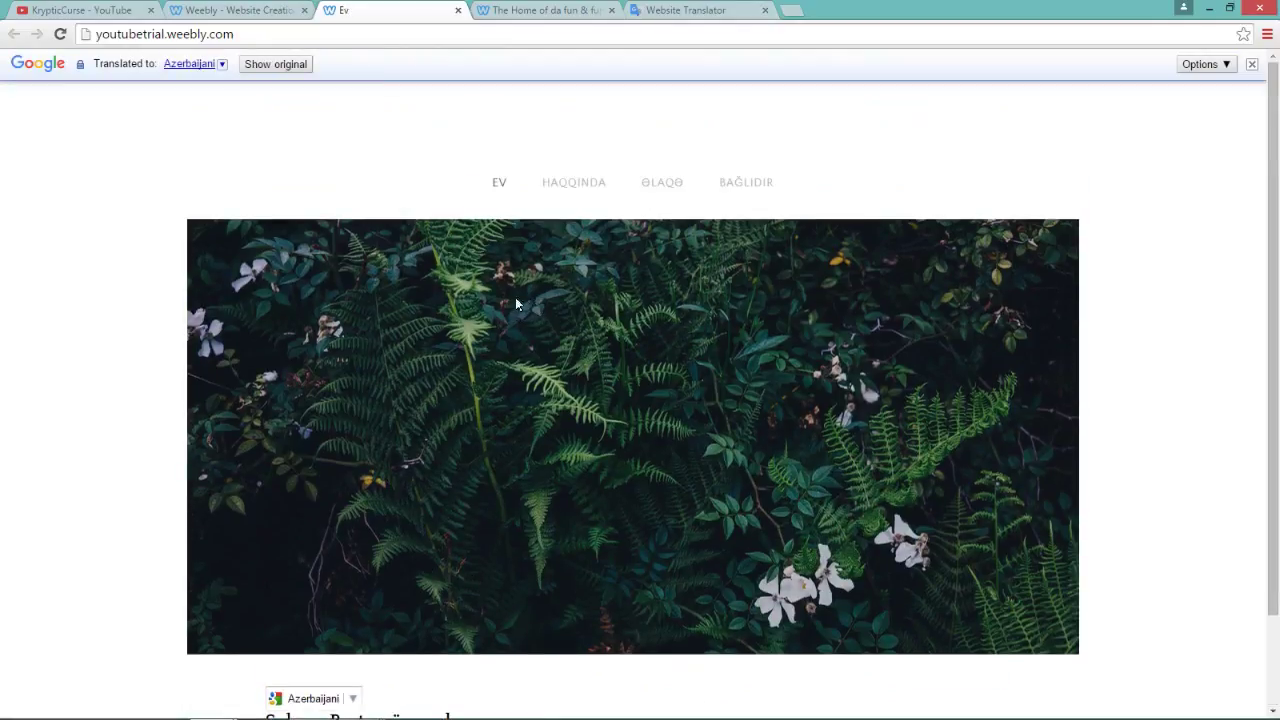
scroll(400, 450, "down", 2)
left_click_drag(286, 614, 641, 606)
left_click(719, 620)
left_click_drag(719, 620, 171, 628)
left_click(169, 616)
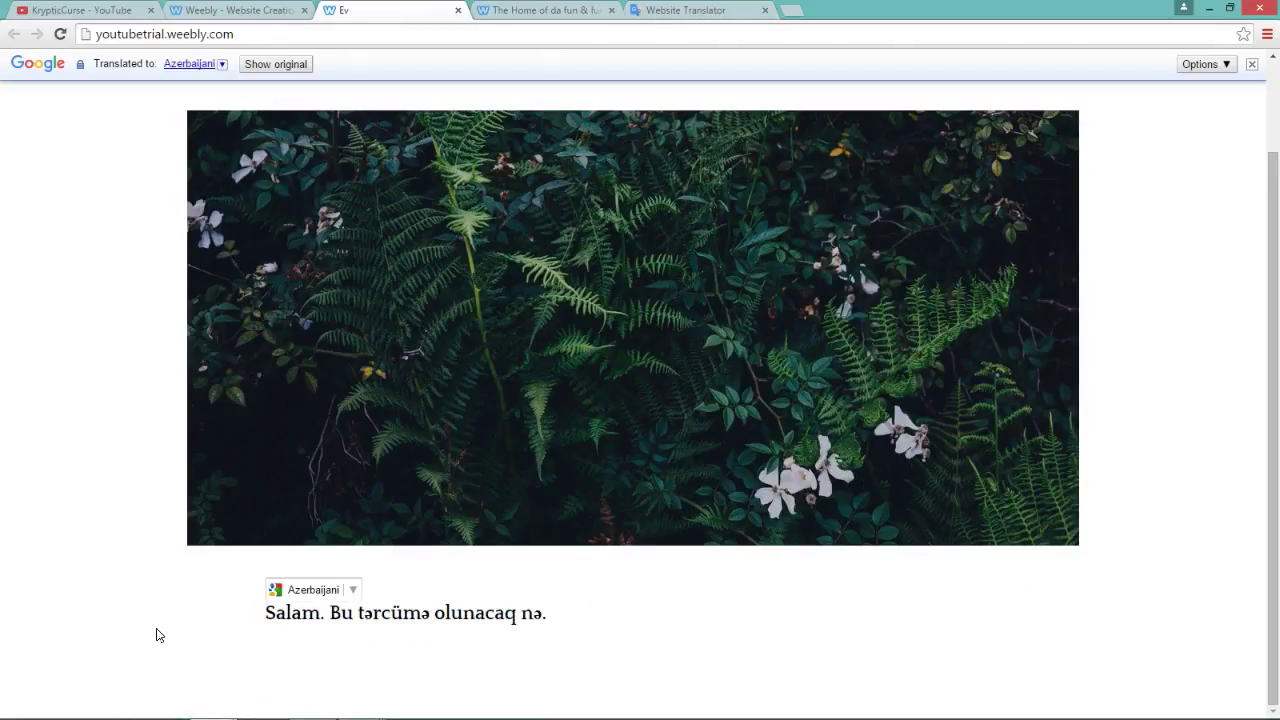
scroll(141, 651, "up", 1)
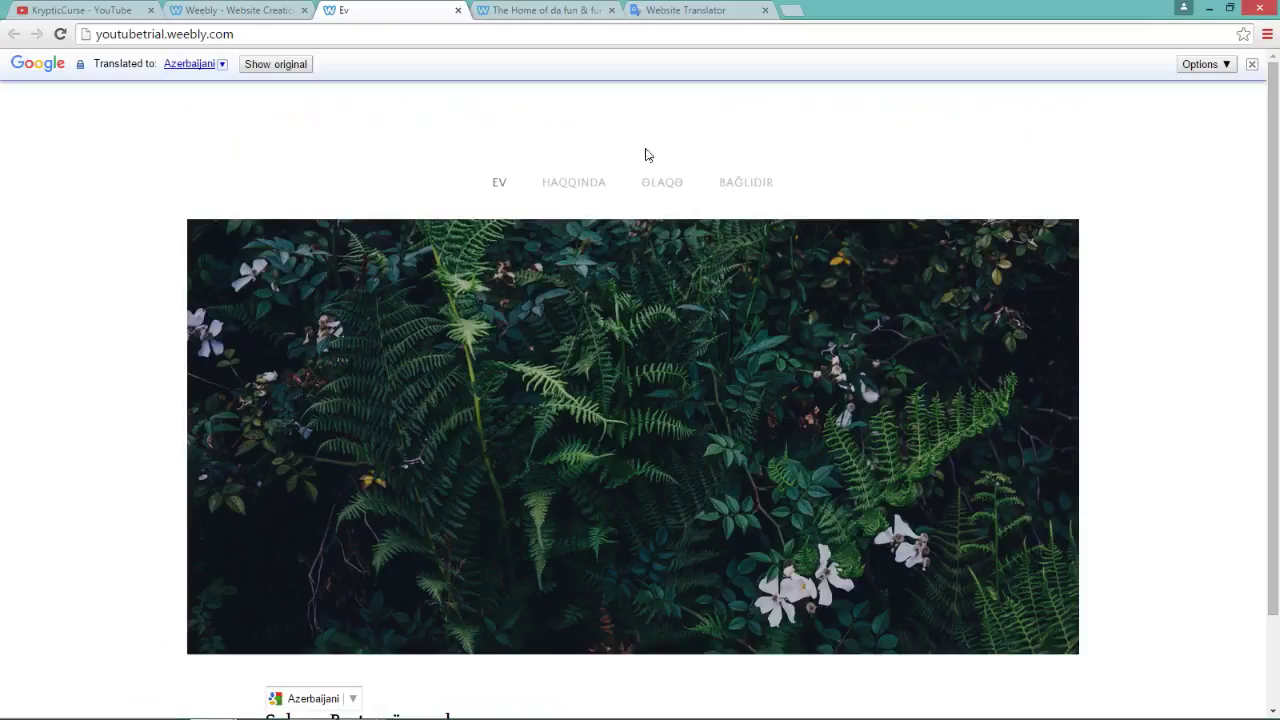
left_click(566, 182)
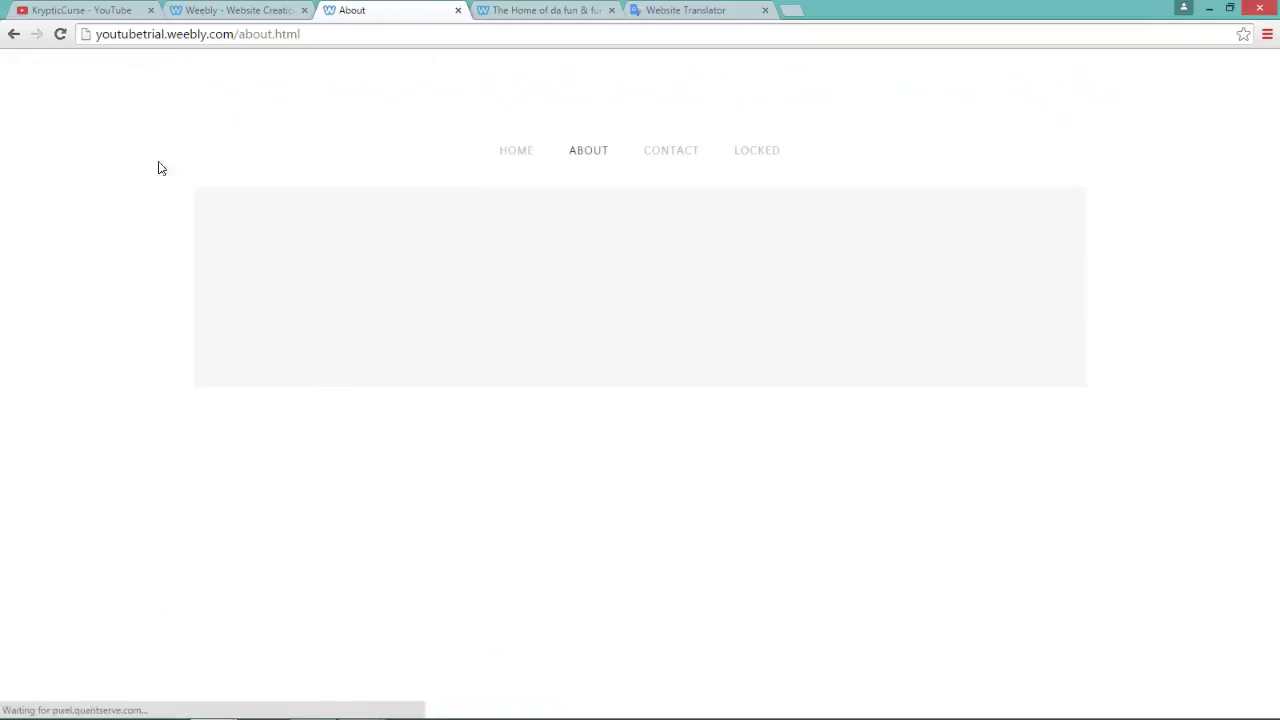